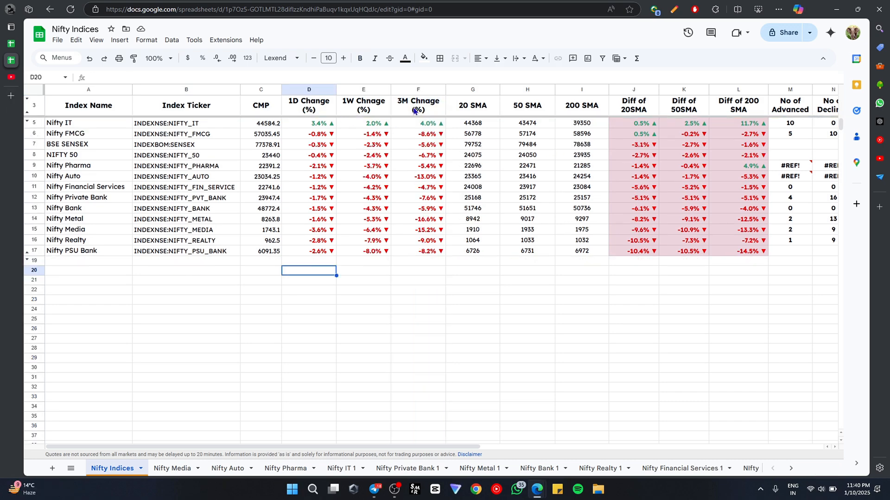
Examine the 1D, 1W and 3M change columns and the listed index names in the Nifty Indices sheet.
{"action": "left_click", "coordinate": [422, 108]}
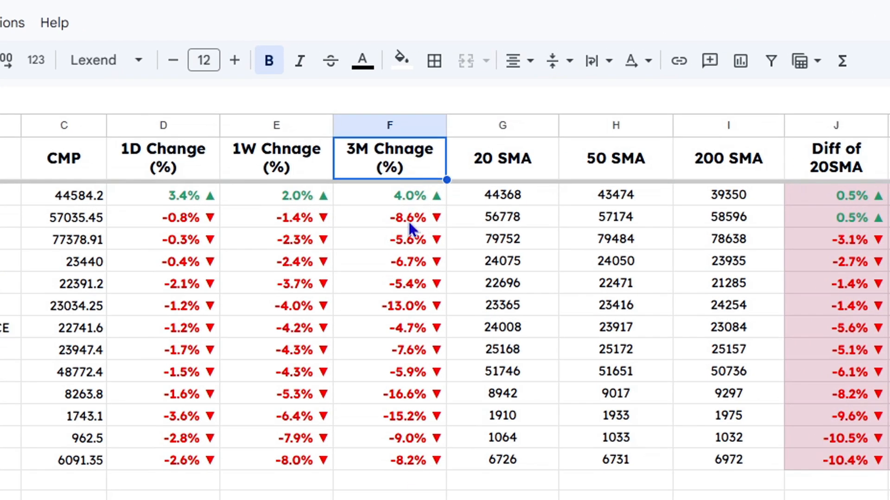
{"action": "left_click", "coordinate": [201, 169]}
{"action": "left_click", "coordinate": [283, 169]}
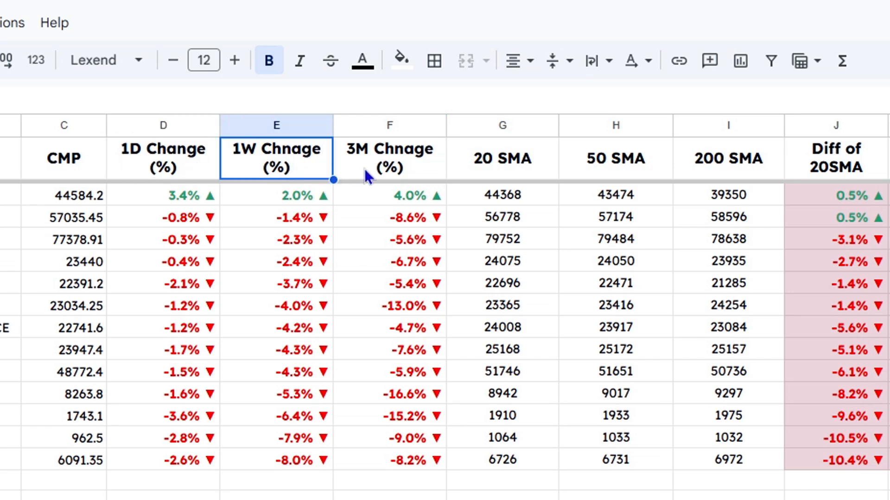
{"action": "left_click", "coordinate": [392, 169]}
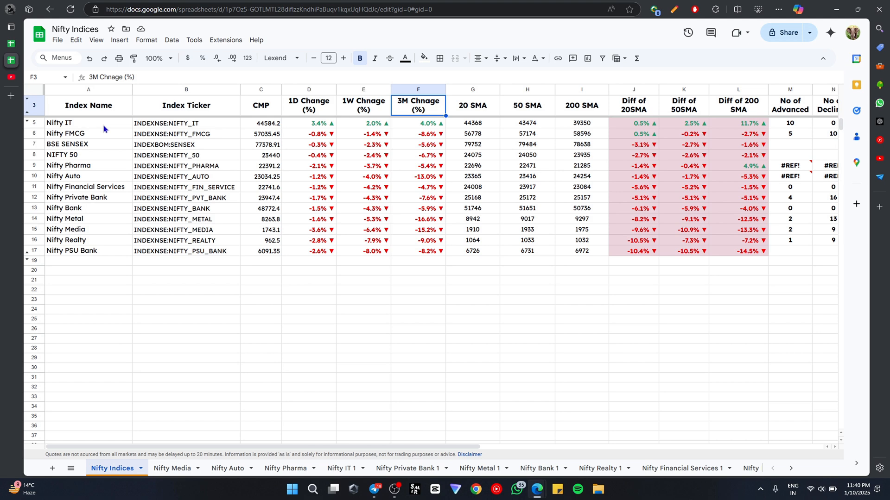
{"action": "left_click", "coordinate": [115, 124]}
{"action": "left_click", "coordinate": [111, 136]}
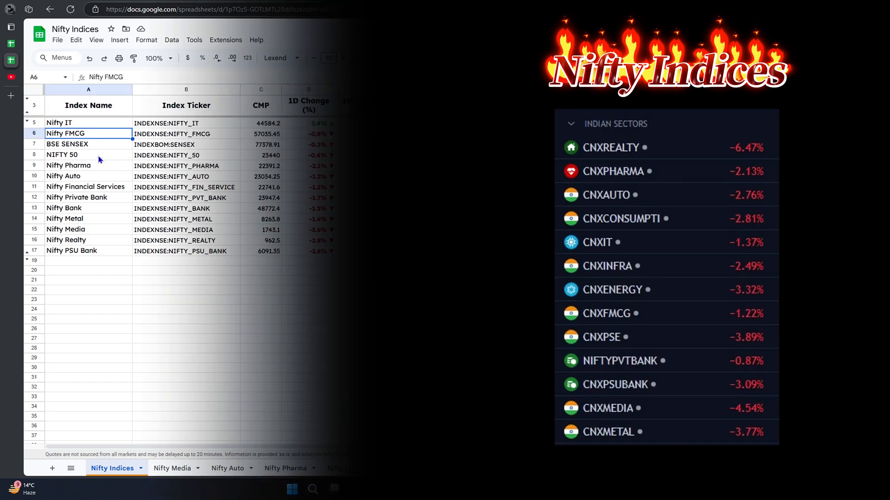
{"action": "left_click", "coordinate": [103, 155]}
{"action": "left_click", "coordinate": [103, 166]}
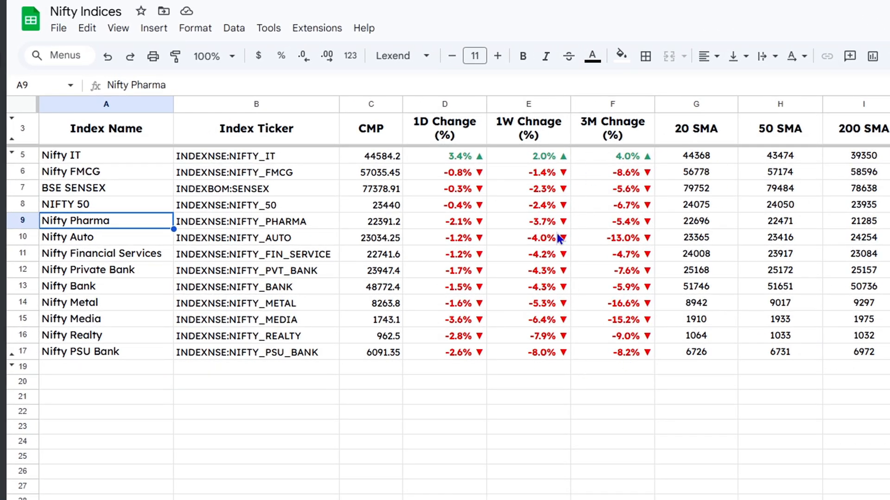
{"action": "left_click", "coordinate": [562, 162]}
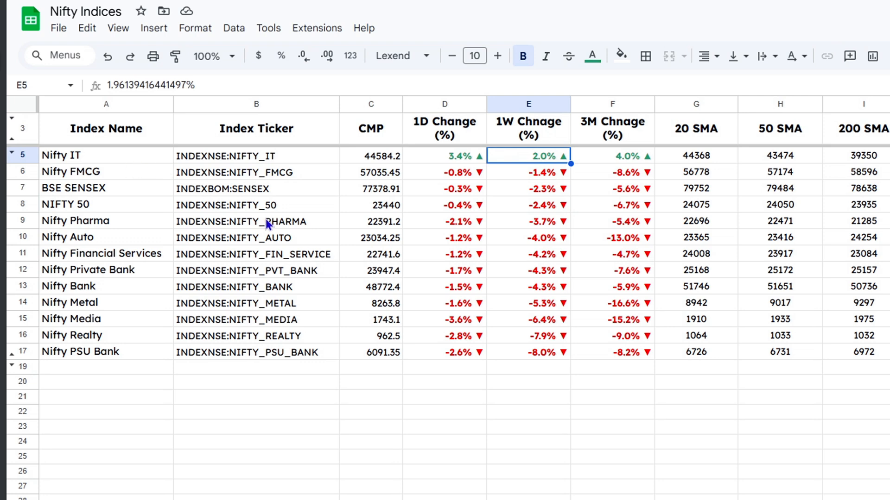
Examine the 20, 50 and 200 SMA columns and the percentage differences from each SMA for the listed indices.
{"action": "left_click", "coordinate": [695, 139]}
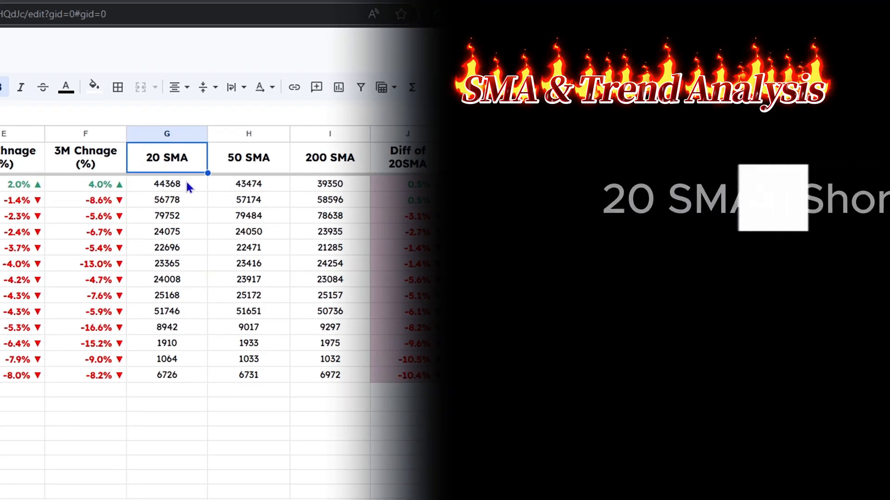
{"action": "left_click", "coordinate": [271, 160]}
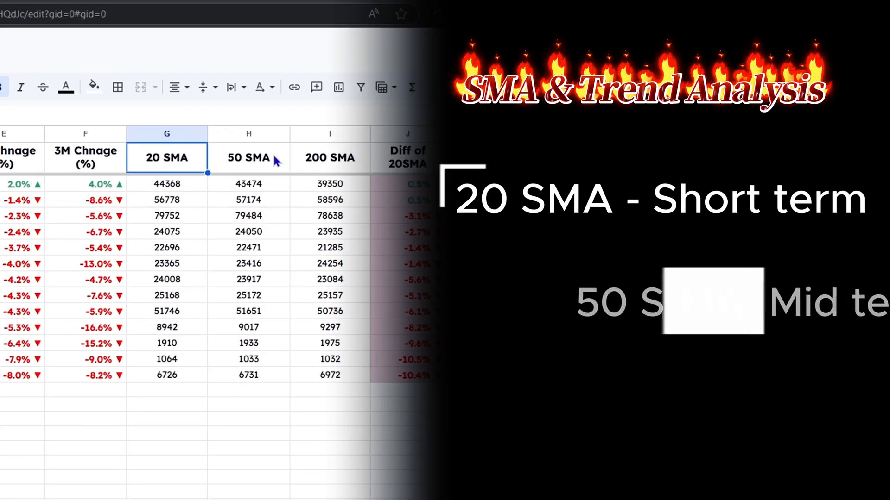
{"action": "left_click", "coordinate": [341, 167]}
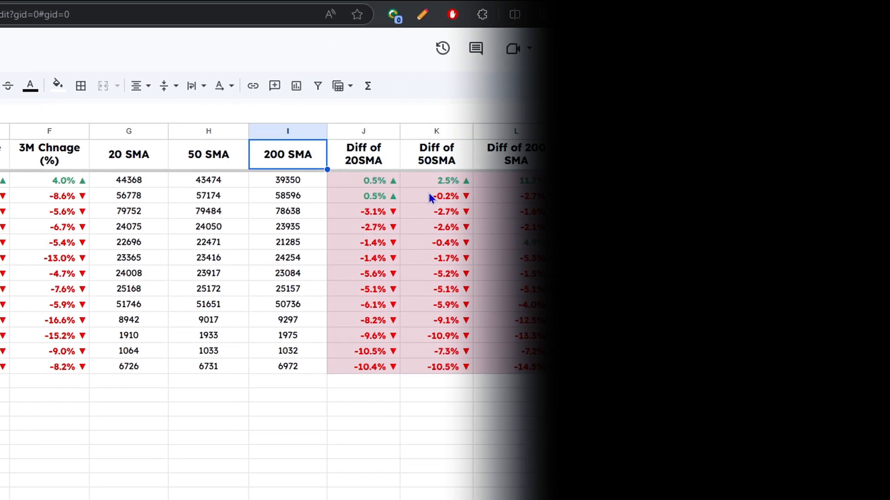
{"action": "left_click", "coordinate": [373, 183]}
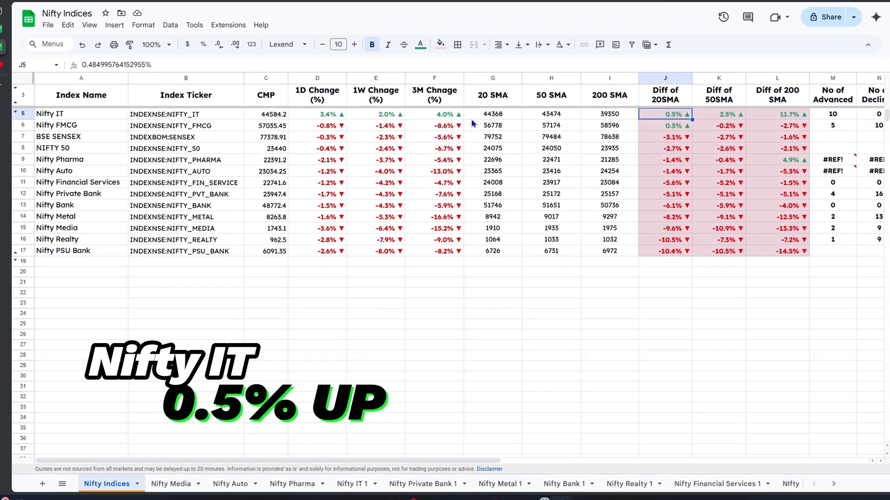
{"action": "left_click", "coordinate": [691, 127]}
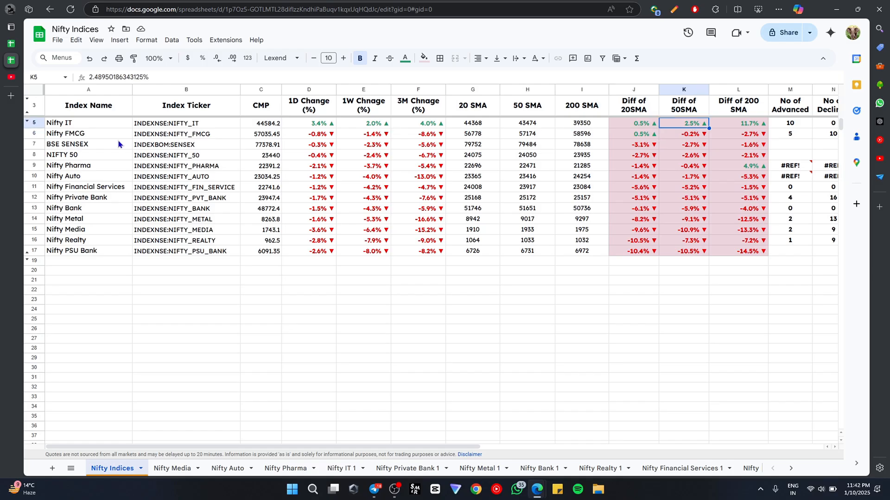
{"action": "left_click", "coordinate": [111, 126]}
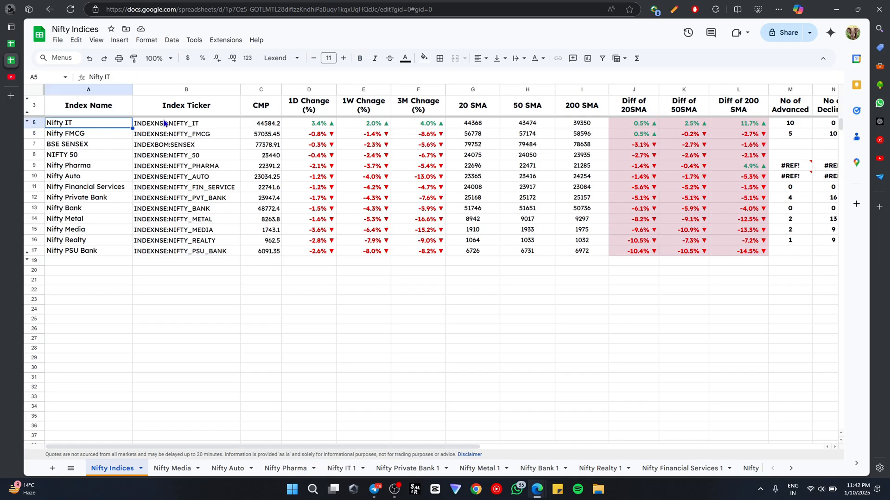
{"action": "left_click", "coordinate": [695, 125]}
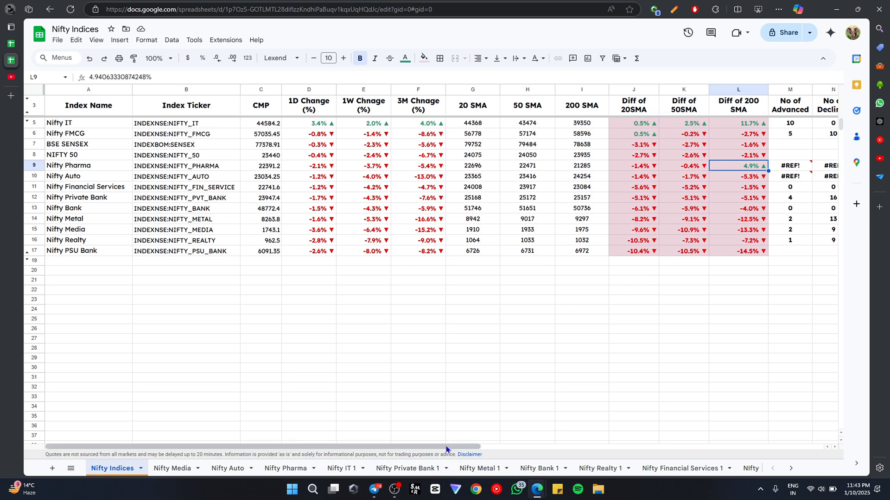
{"action": "mouse_move", "coordinate": [449, 447]}
{"action": "left_mouse_down"}
{"action": "mouse_move", "coordinate": [488, 447]}
{"action": "mouse_move", "coordinate": [440, 451]}
{"action": "left_mouse_up"}
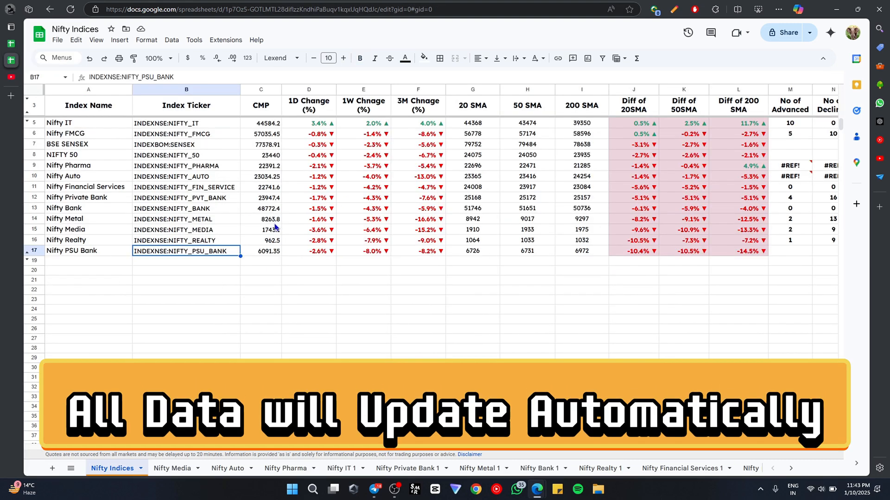
Copy the Nifty Media ticker INDEXNSE:NIFTY_MEDIA from B15 into the empty ticker cell B19.
{"action": "left_click", "coordinate": [217, 230]}
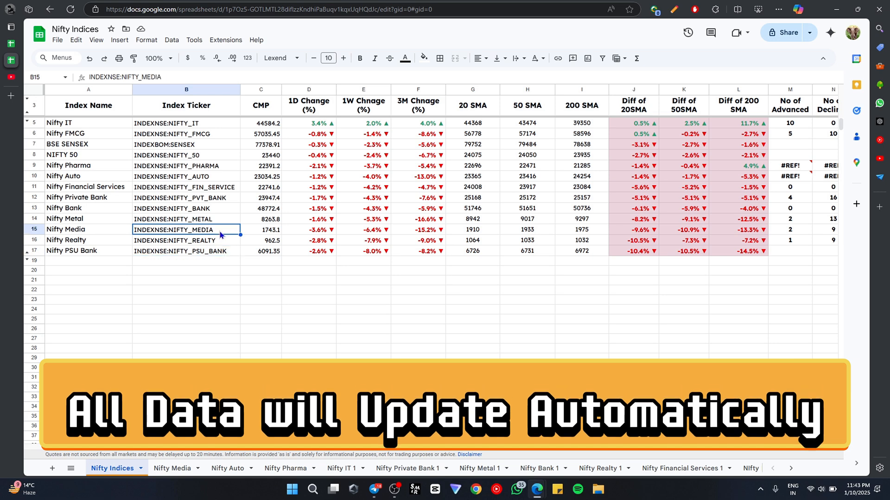
{"action": "key", "text": "ctrl+c"}
{"action": "key", "text": "Down"}
{"action": "key", "text": "Down"}
{"action": "key", "text": "Down"}
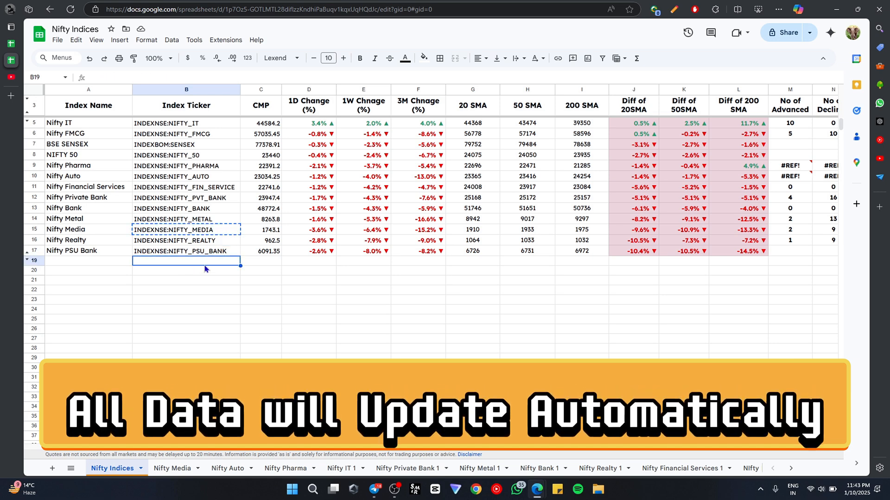
{"action": "key", "text": "ctrl+v"}
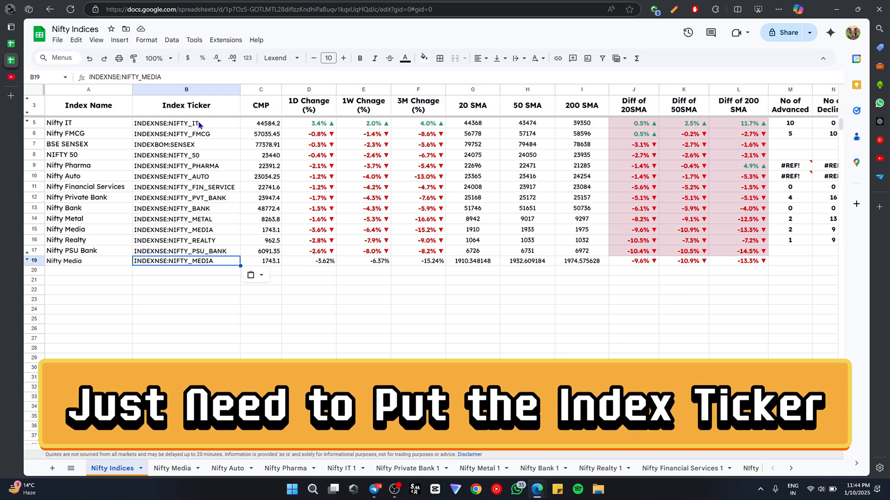
Review the No of Advanced and No of Declined columns and bring up the 20 SMA formula in G4.
{"action": "key", "text": "Down"}
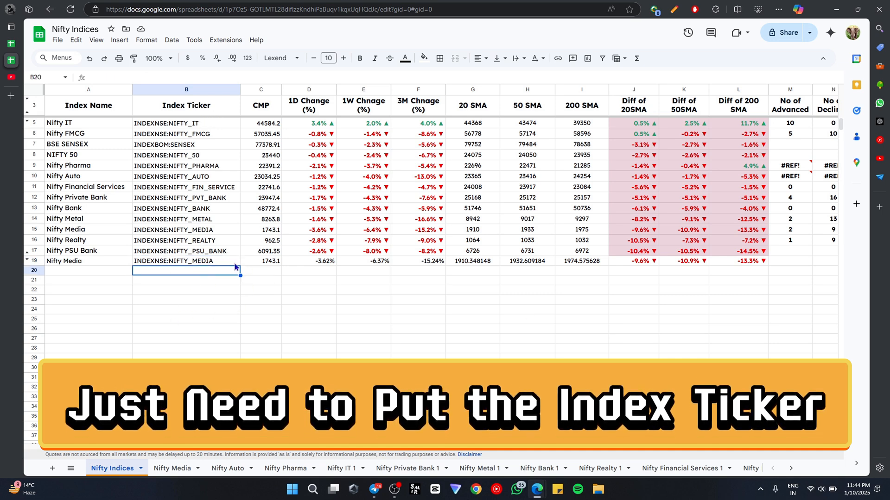
{"action": "scroll", "coordinate": [245, 297], "scroll_direction": "right", "scroll_amount": 5}
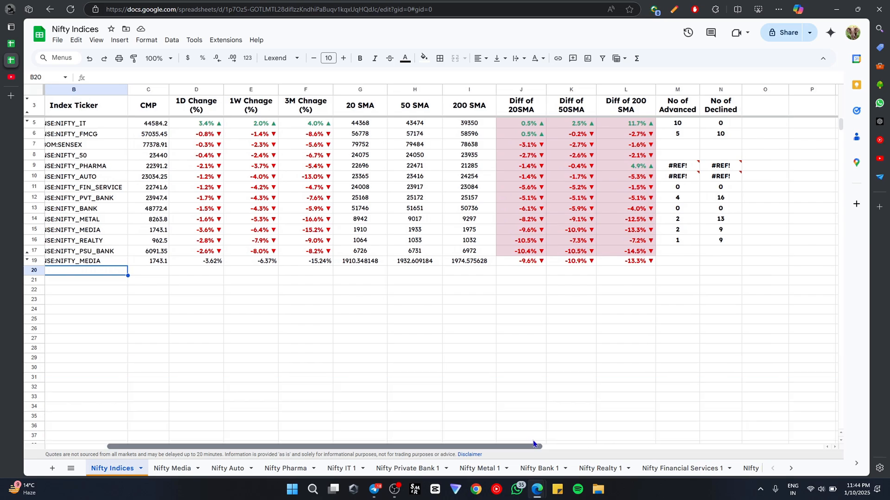
{"action": "scroll", "coordinate": [533, 440], "scroll_direction": "right", "scroll_amount": 3}
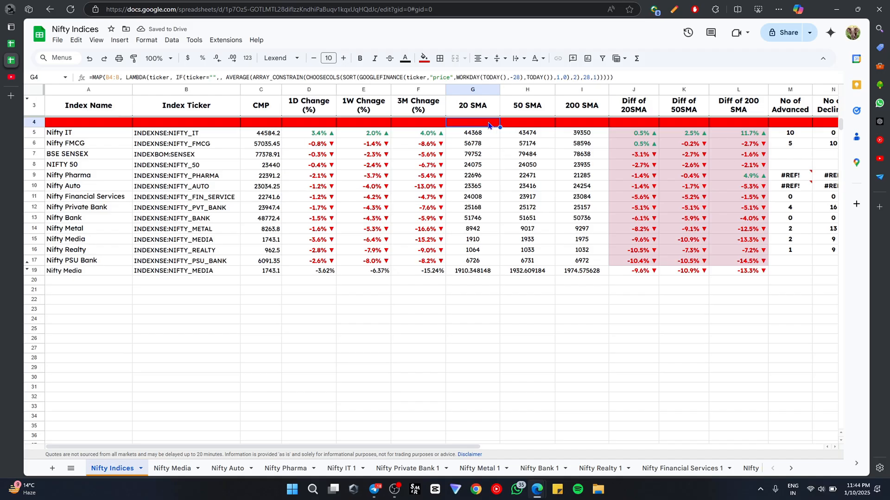
Switch to the YT Sector Analysis spreadsheet and add the headers 20 SMA, 50 SMA and 200 SMA in G1:I1.
{"action": "left_click", "coordinate": [13, 45]}
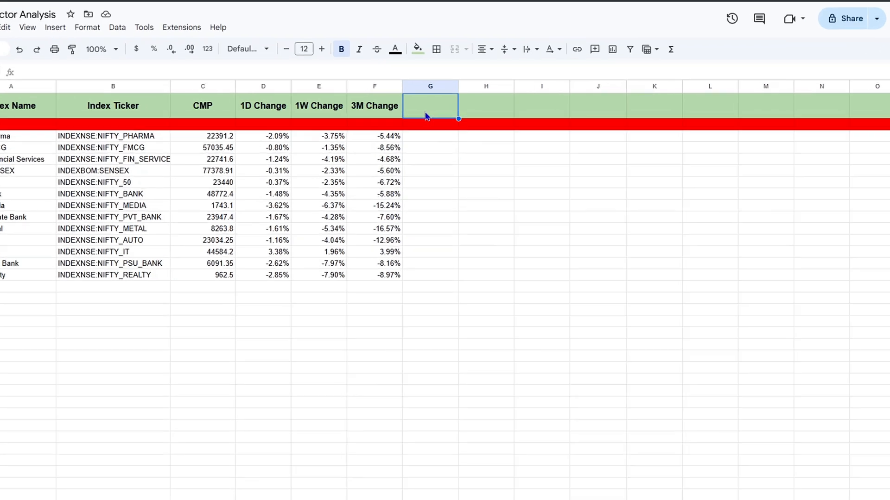
{"action": "type", "text": "20 SMA"}
{"action": "key", "text": "Tab"}
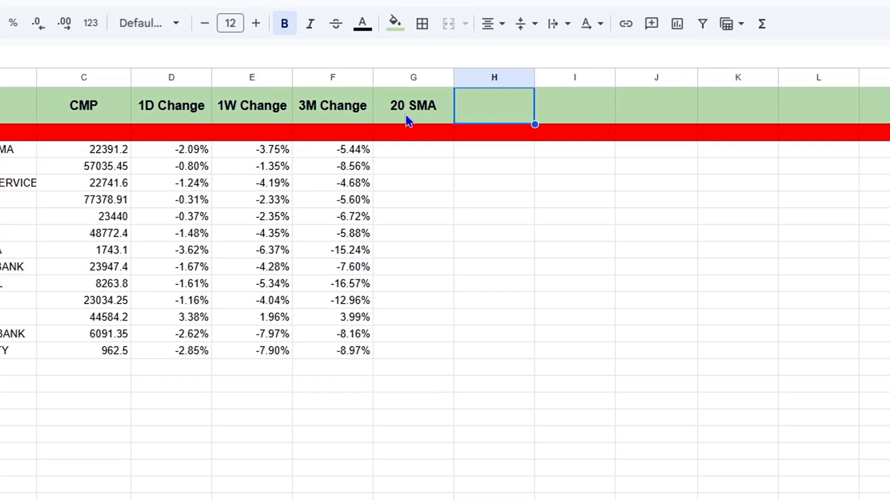
{"action": "type", "text": "50 SMA"}
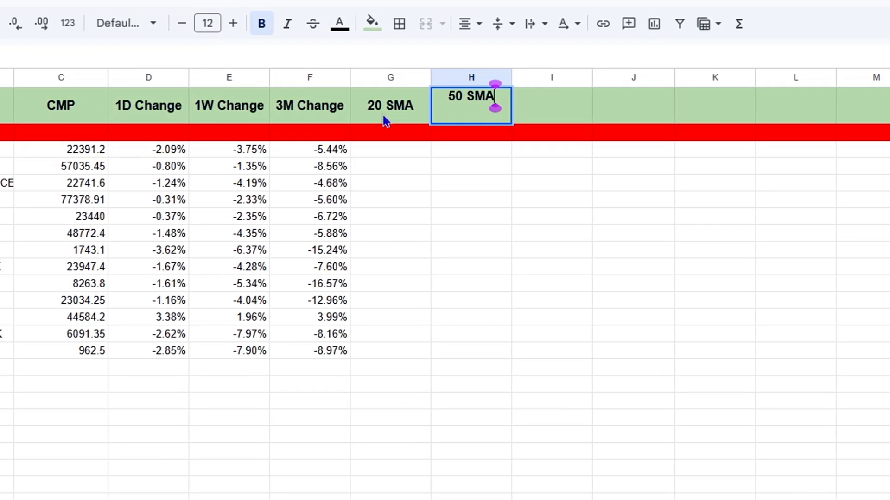
{"action": "key", "text": "Tab"}
{"action": "type", "text": "200 SMA"}
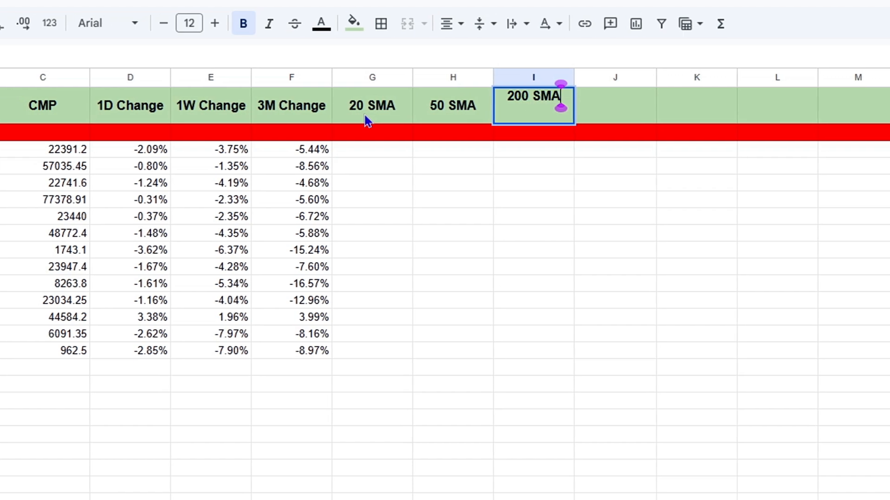
{"action": "key", "text": "Tab"}
{"action": "key", "text": "Return"}
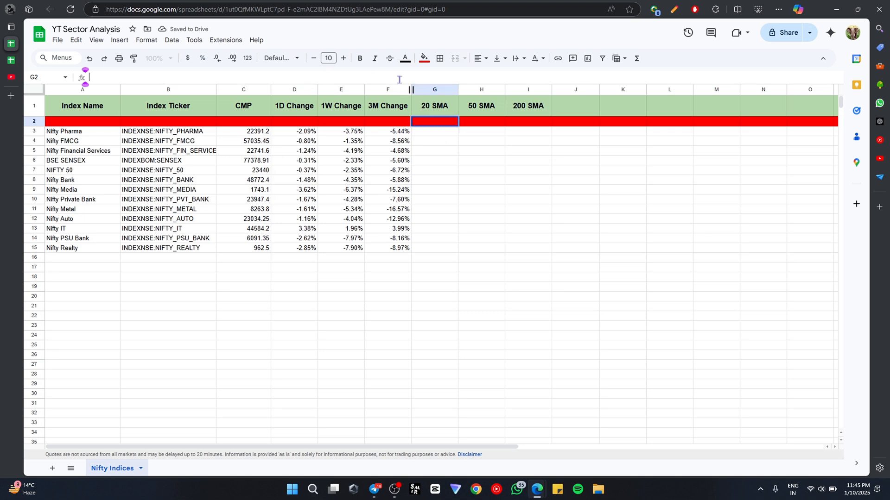
Enter the GOOGLEFINANCE moving-average MAP formula in G2 for tickers B2:B, with the lookback and row count both 28.
{"action": "key", "text": "ctrl+v"}
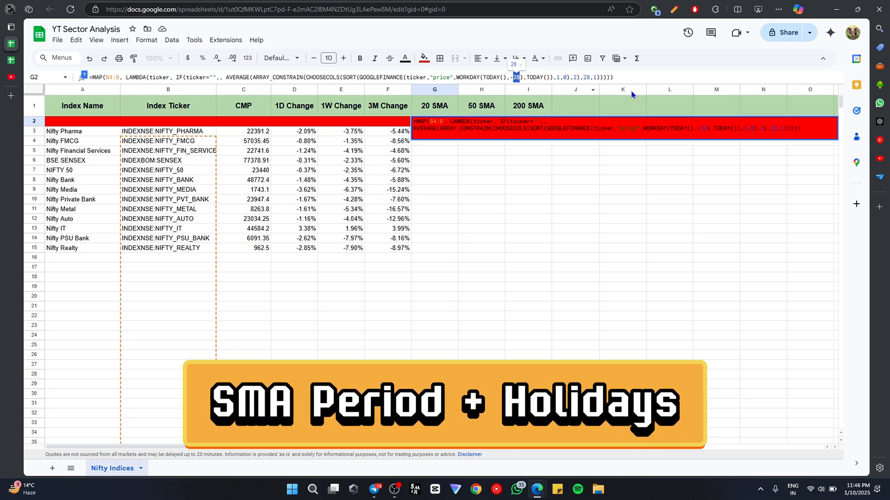
{"action": "left_click", "coordinate": [624, 77]}
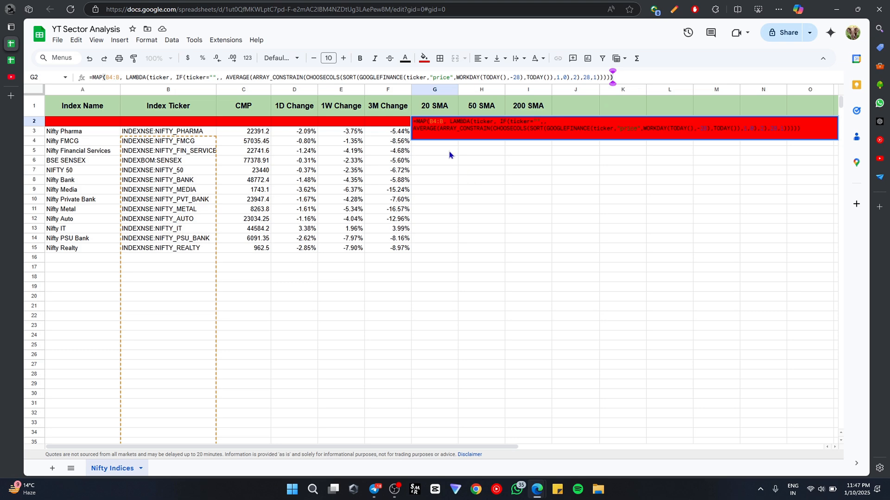
{"action": "key", "text": "Return"}
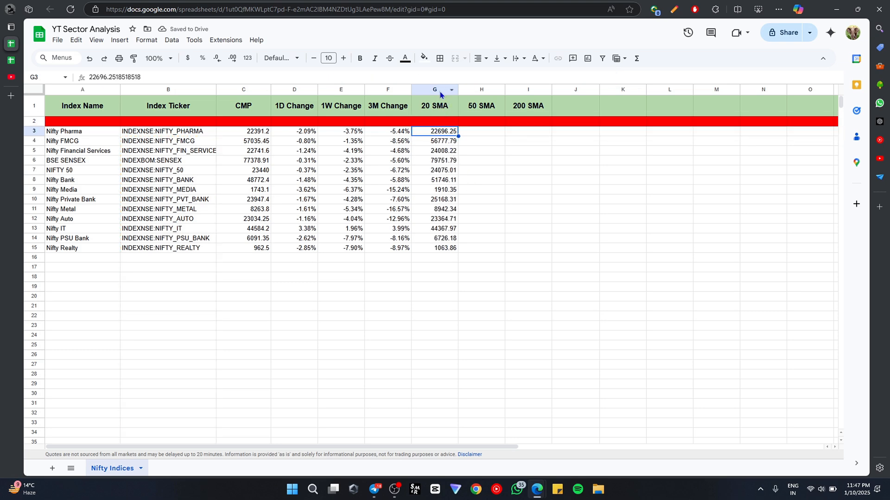
Copy the full 20 SMA formula from G2 into H2 under the 50 SMA header.
{"action": "left_click", "coordinate": [439, 91]}
{"action": "left_click", "coordinate": [436, 122]}
{"action": "left_click", "coordinate": [444, 78]}
{"action": "key", "text": "ctrl+a"}
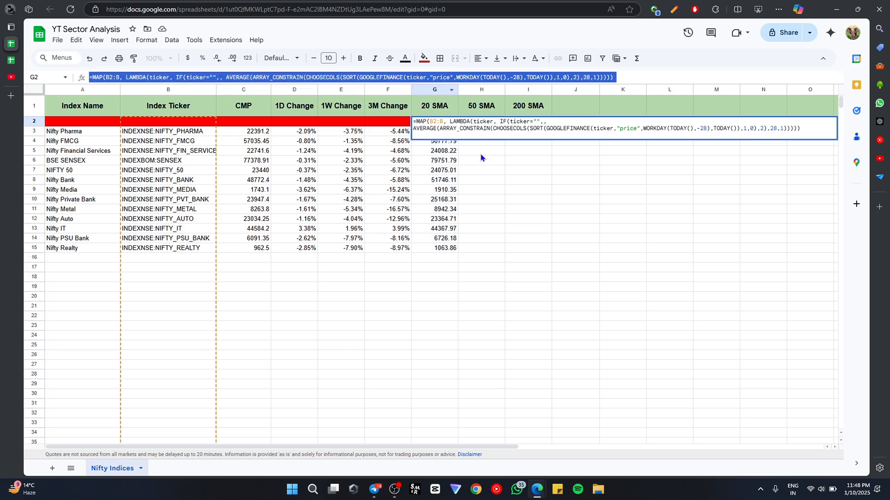
{"action": "left_click", "coordinate": [481, 154]}
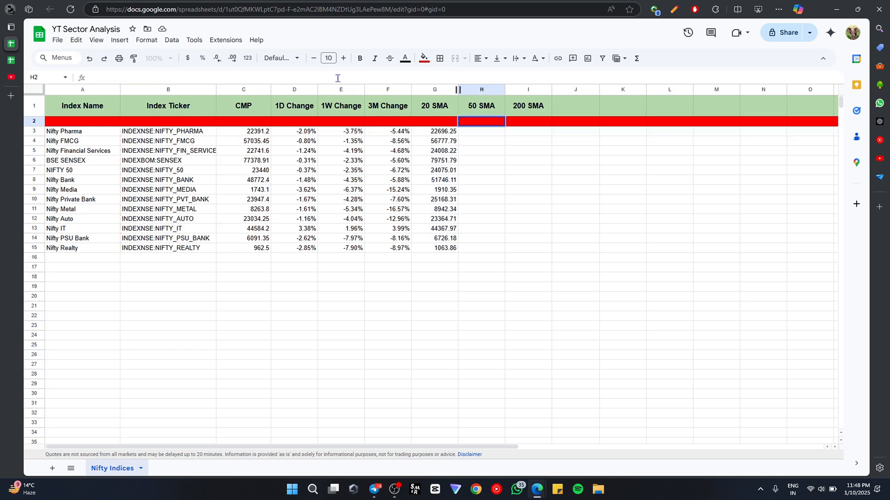
{"action": "left_click", "coordinate": [338, 78]}
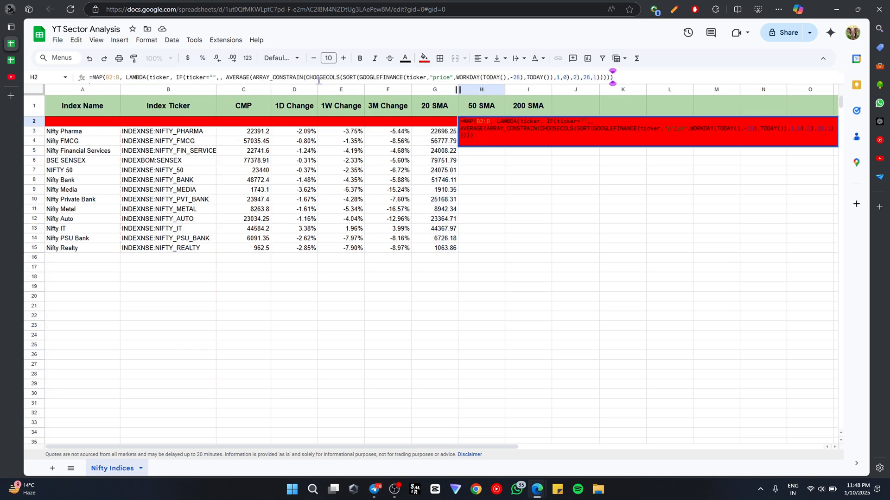
Set both the WORKDAY lookback and the row count in the H2 formula to 70 and apply it.
{"action": "left_click", "coordinate": [521, 77]}
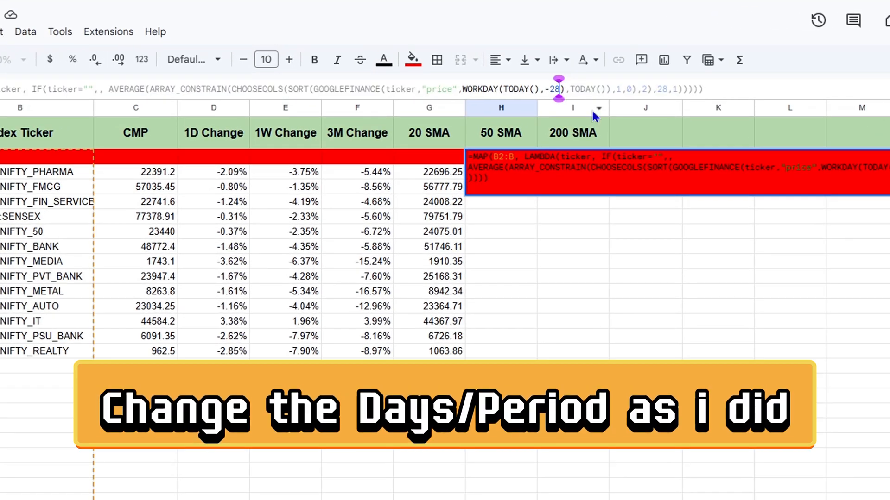
{"action": "key", "text": "BackSpace"}
{"action": "key", "text": "BackSpace"}
{"action": "type", "text": "70"}
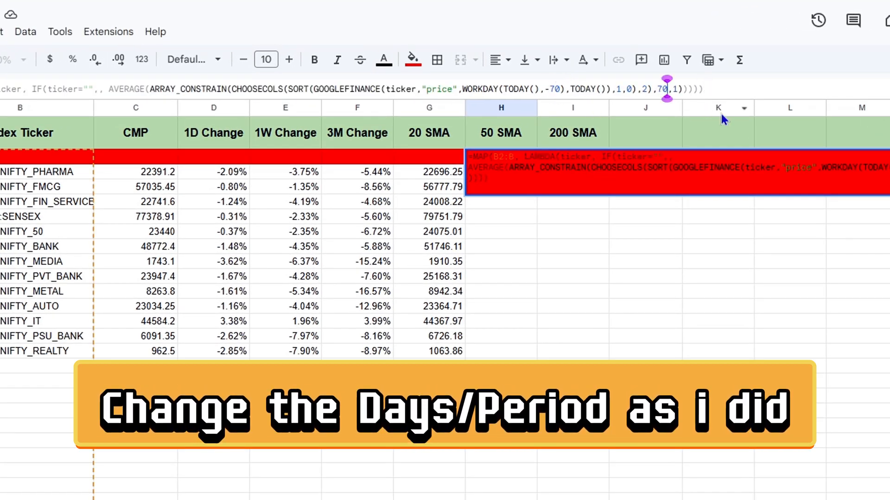
{"action": "left_click", "coordinate": [722, 90]}
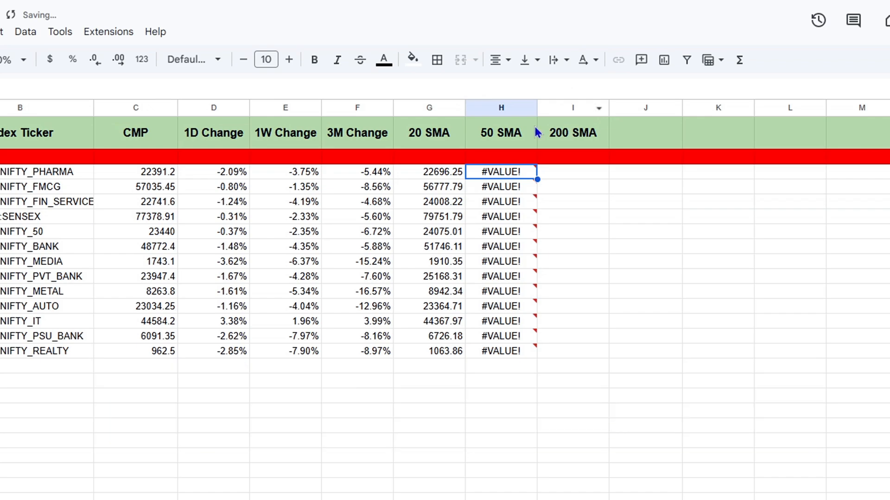
Reuse the 20 SMA formula in I2 under the 200 SMA header, with both the WORKDAY lookback and the row count set to 280.
{"action": "left_click", "coordinate": [531, 161]}
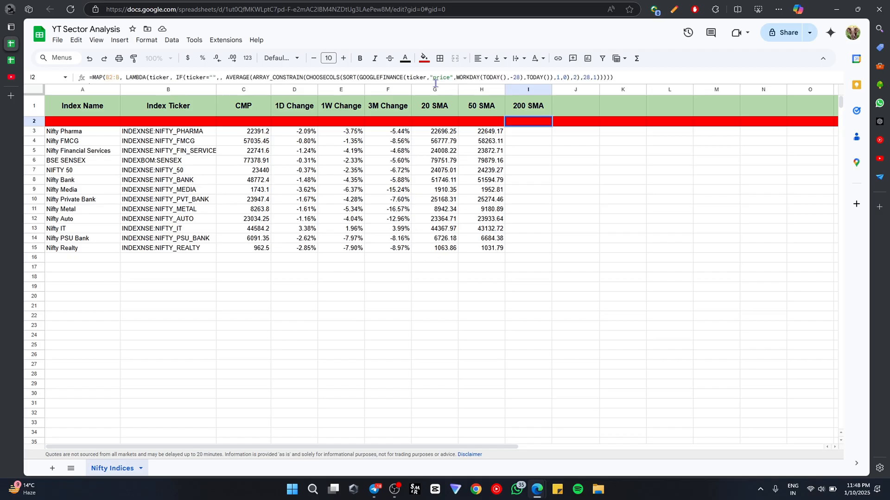
{"action": "left_click", "coordinate": [468, 77]}
{"action": "type", "text": "0"}
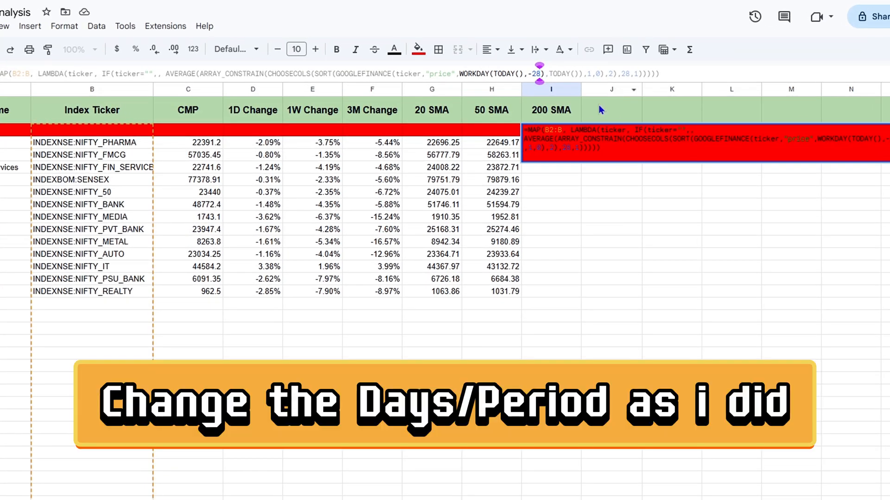
{"action": "left_click", "coordinate": [635, 74]}
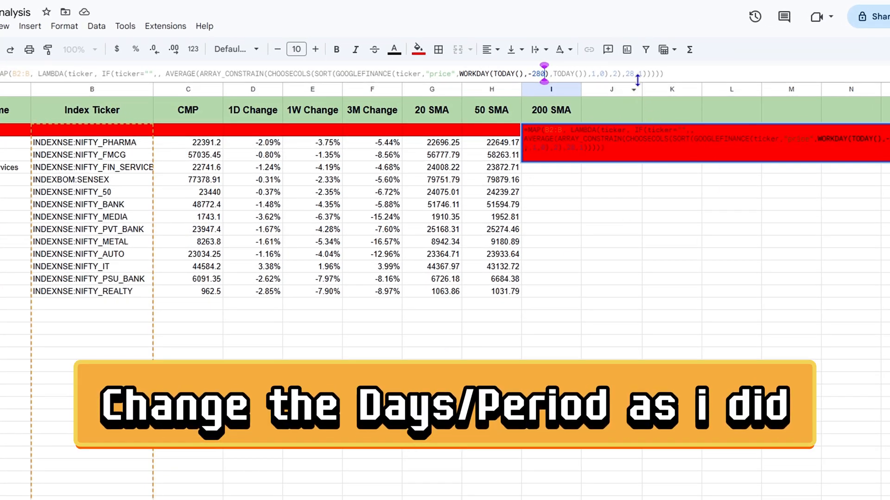
{"action": "type", "text": "0"}
{"action": "left_click", "coordinate": [677, 74]}
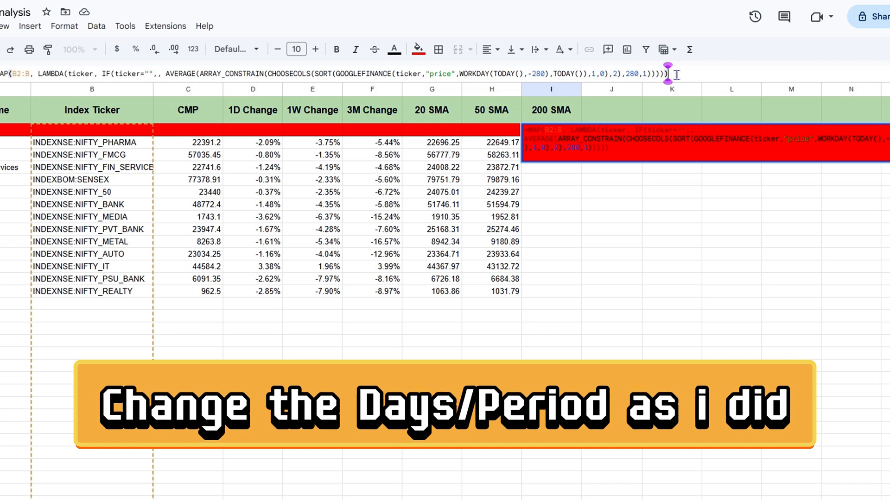
{"action": "key", "text": "Return"}
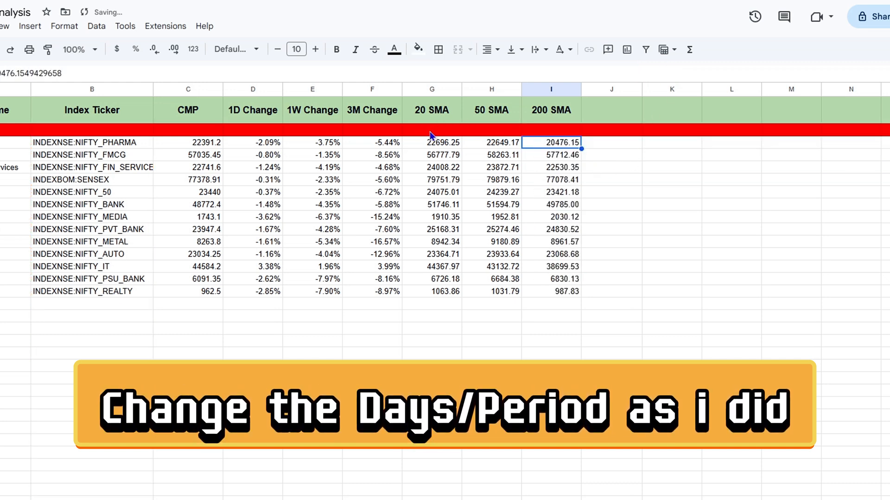
{"action": "left_click", "coordinate": [506, 134]}
{"action": "key", "text": "Right"}
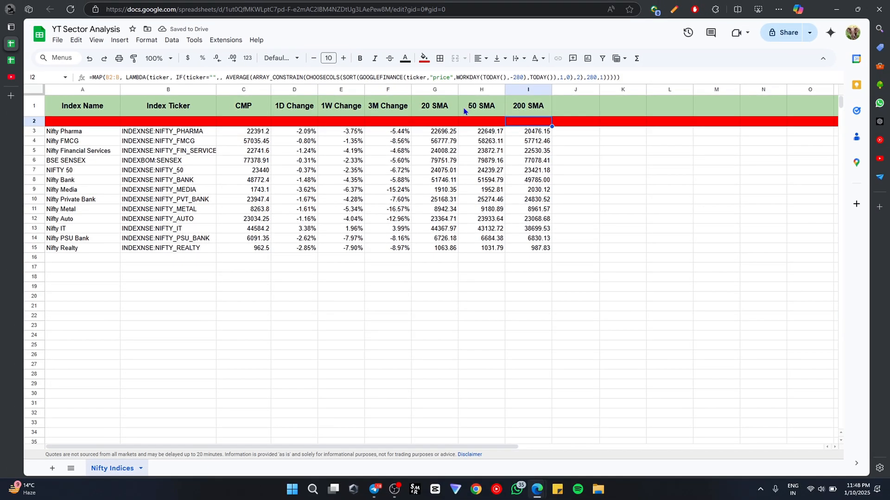
Format the 20 SMA, 50 SMA and 200 SMA columns (G:I) with the Indian Rupee number format.
{"action": "left_click_drag", "start_coordinate": [437, 92], "coordinate": [529, 95]}
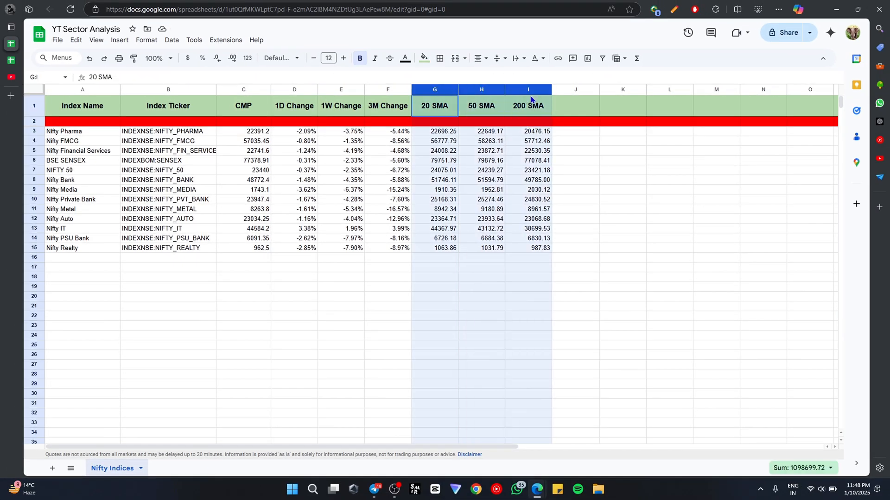
{"action": "left_click", "coordinate": [142, 43]}
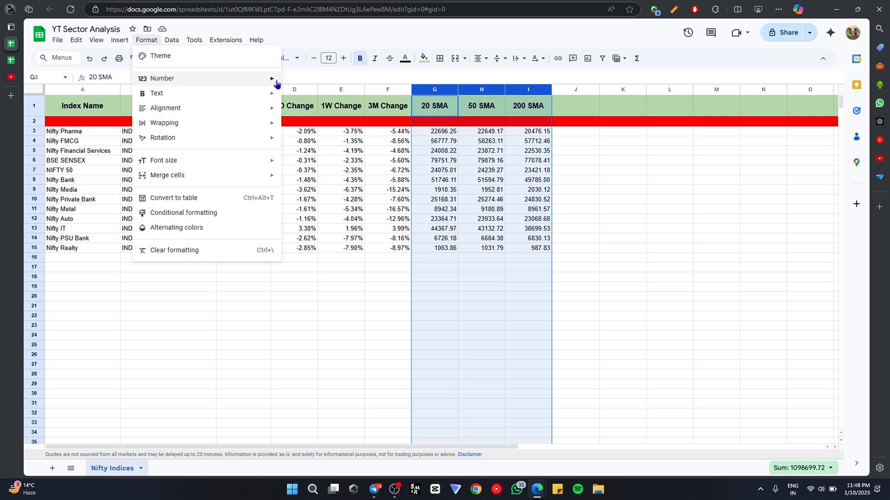
{"action": "mouse_move", "coordinate": [277, 82]}
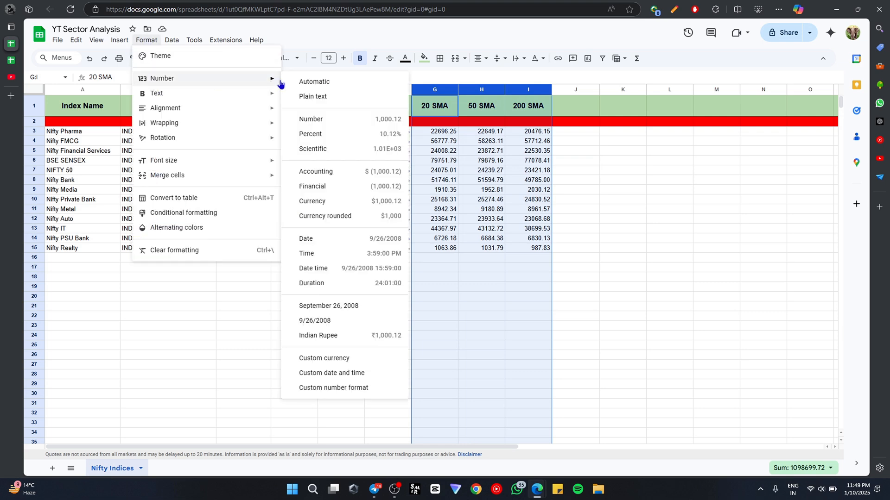
{"action": "left_click", "coordinate": [356, 339]}
{"action": "left_click", "coordinate": [616, 219]}
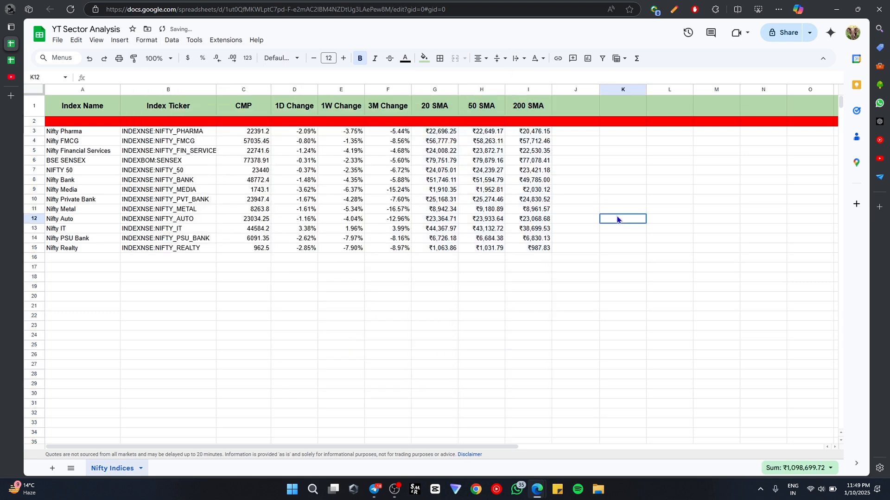
{"action": "left_click", "coordinate": [436, 125]}
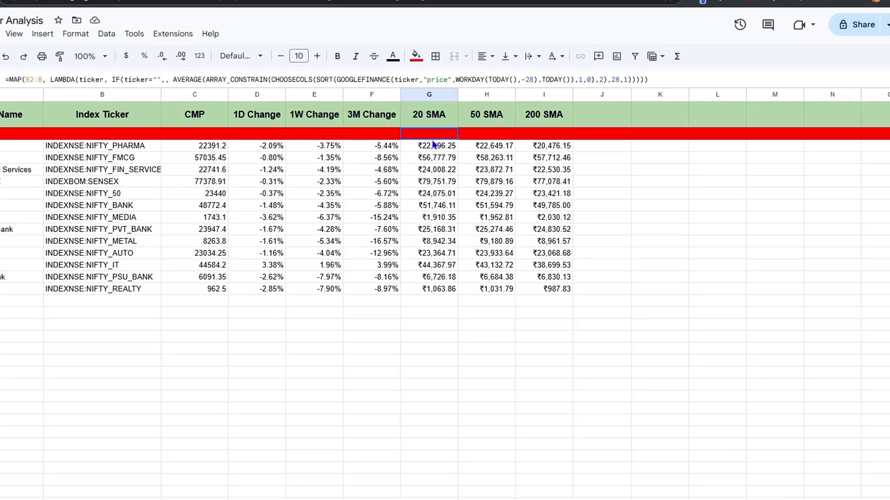
{"action": "left_click", "coordinate": [483, 125]}
{"action": "left_click", "coordinate": [569, 153]}
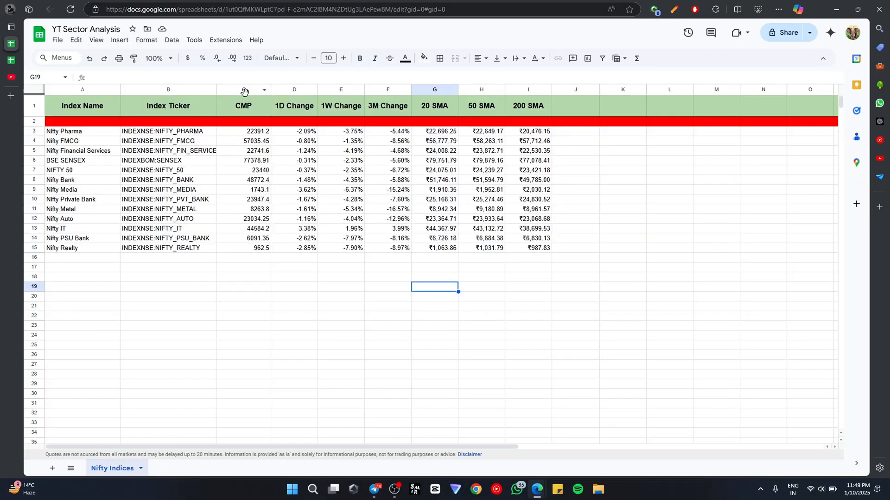
Apply the Indian Rupee number format to the CMP column (C).
{"action": "left_click", "coordinate": [243, 90]}
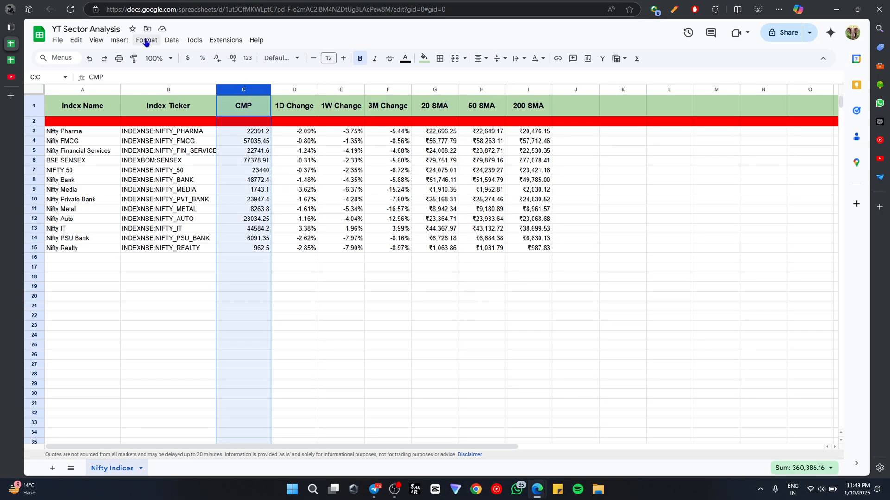
{"action": "left_click", "coordinate": [146, 41]}
{"action": "mouse_move", "coordinate": [236, 82]}
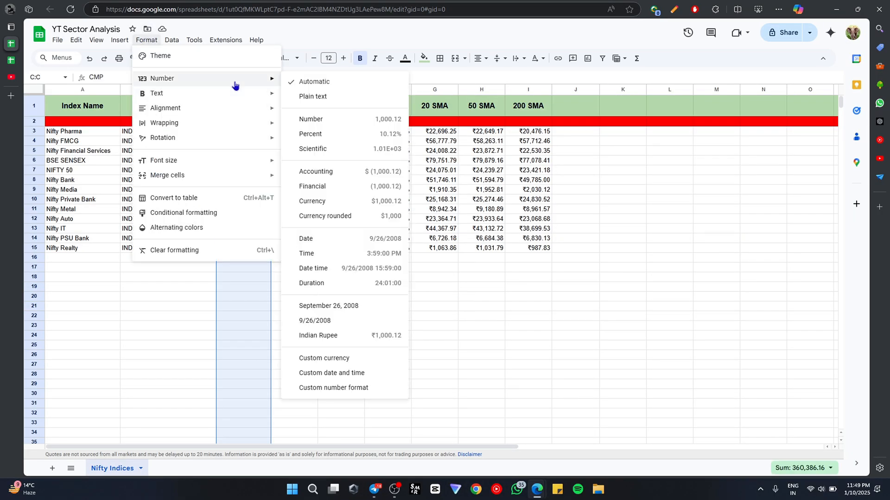
{"action": "left_click", "coordinate": [360, 336]}
{"action": "left_click", "coordinate": [341, 287]}
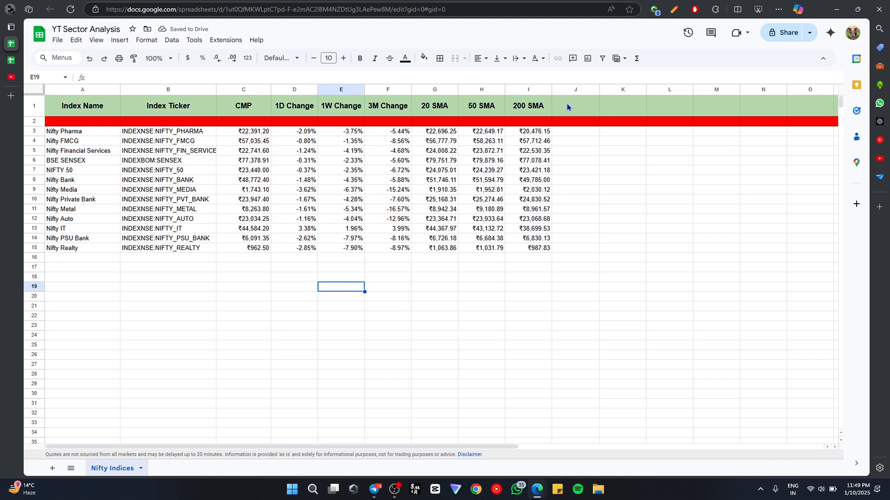
{"action": "left_click", "coordinate": [579, 115]}
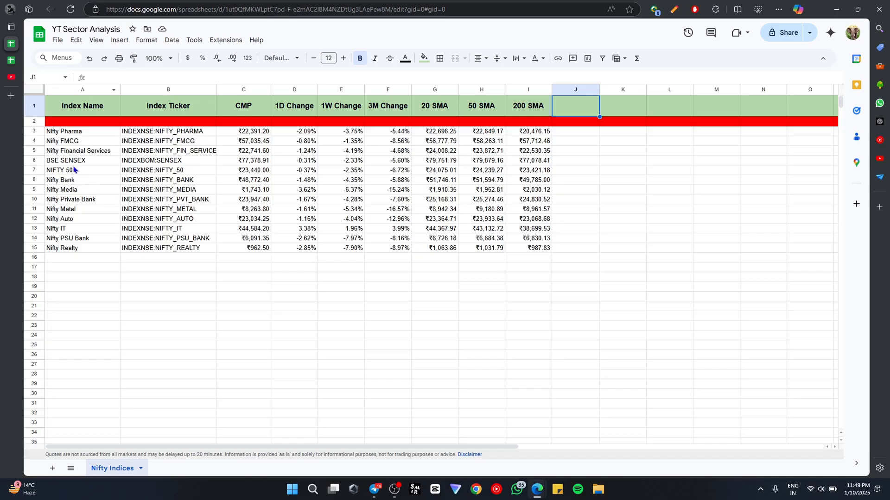
Switch to TradingView in a new tab and show the Nifty IT Index (CNXIT) daily chart with its drawings hidden.
{"action": "left_click", "coordinate": [14, 95]}
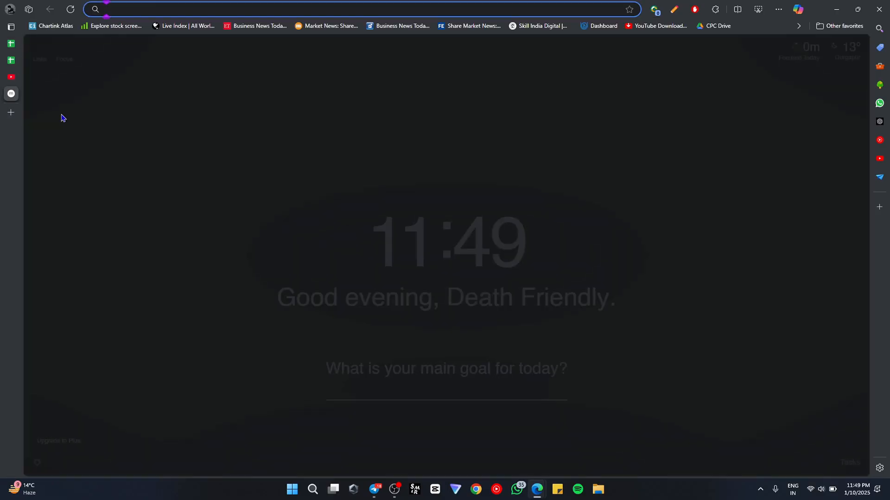
{"action": "type", "text": "trading"}
{"action": "key", "text": "Return"}
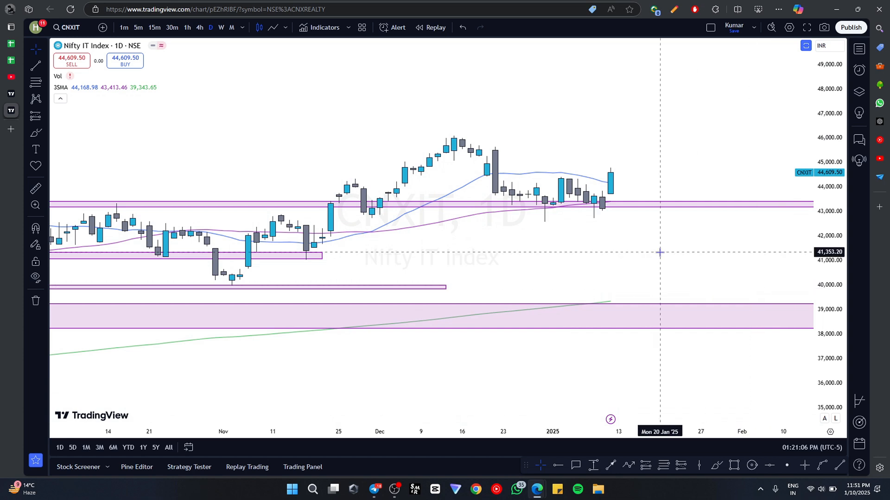
{"action": "left_click_drag", "start_coordinate": [660, 253], "coordinate": [616, 278]}
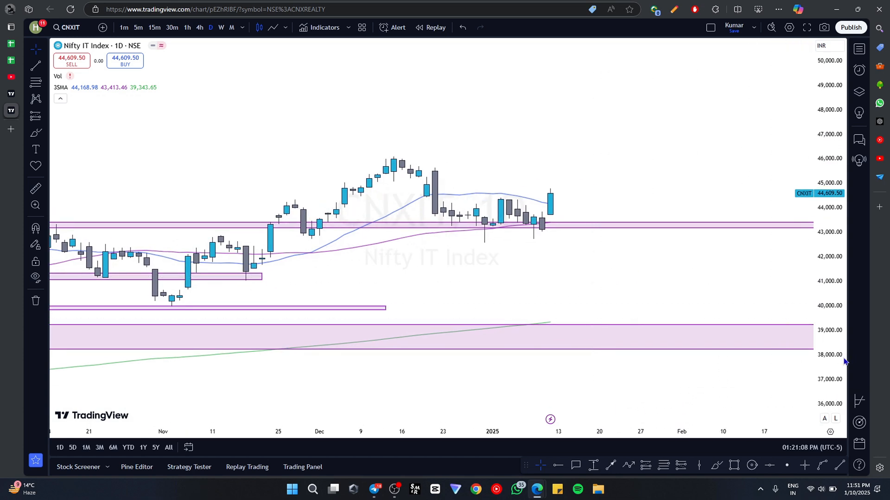
{"action": "left_click_drag", "start_coordinate": [826, 364], "coordinate": [828, 324]}
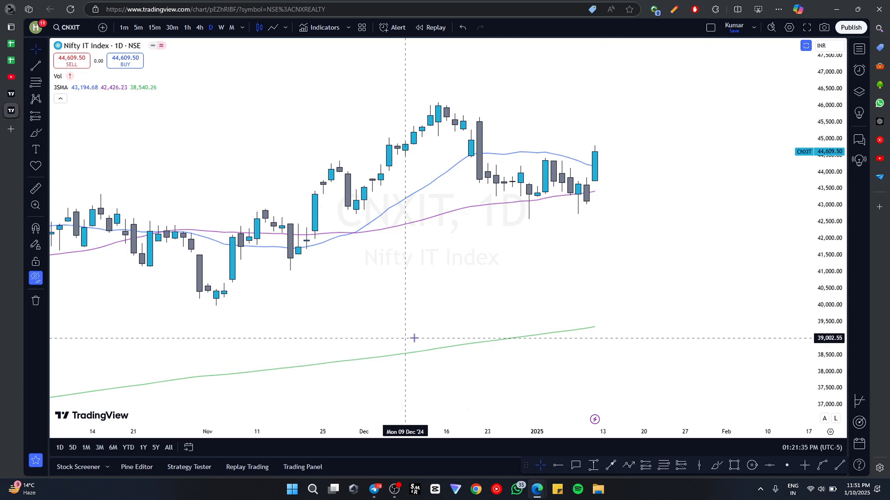
{"action": "left_click_drag", "start_coordinate": [414, 339], "coordinate": [418, 338]}
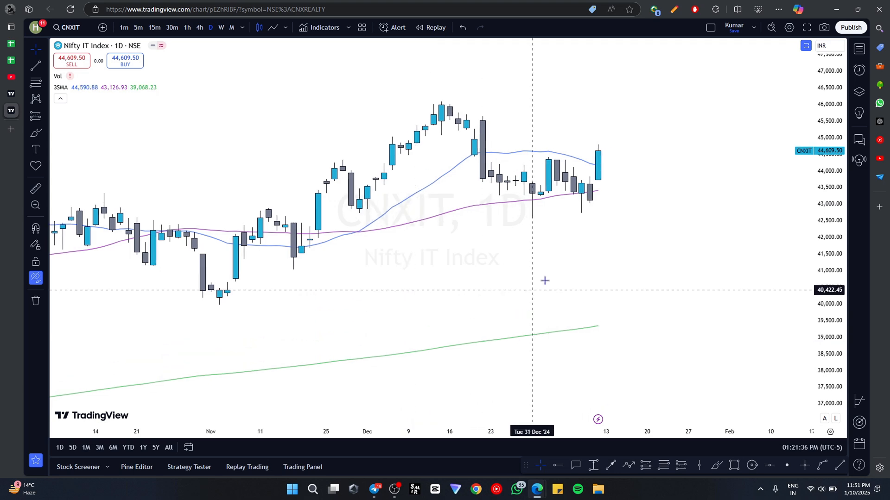
Measure the percentage distance from the 20, 50 and 200 SMA lines to the current price on the Nifty IT chart.
{"action": "left_click", "coordinate": [604, 167], "text": "shift"}
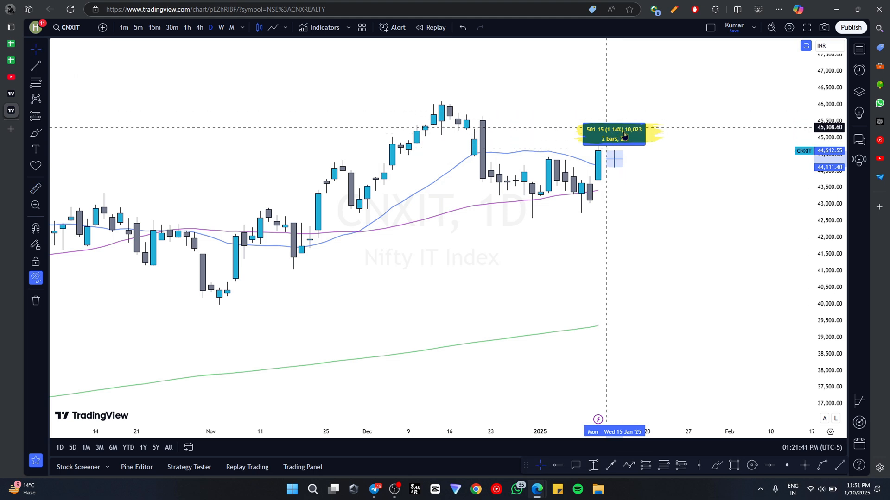
{"action": "left_click", "coordinate": [608, 190]}
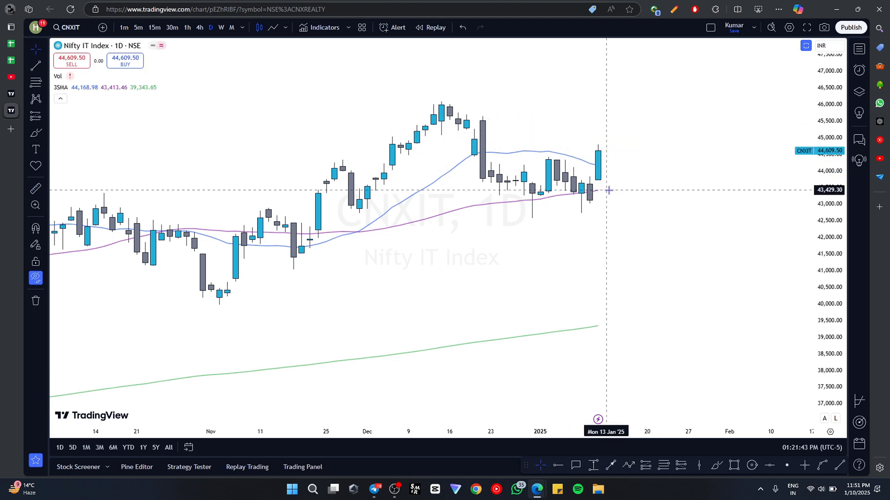
{"action": "left_click", "coordinate": [609, 190], "text": "shift"}
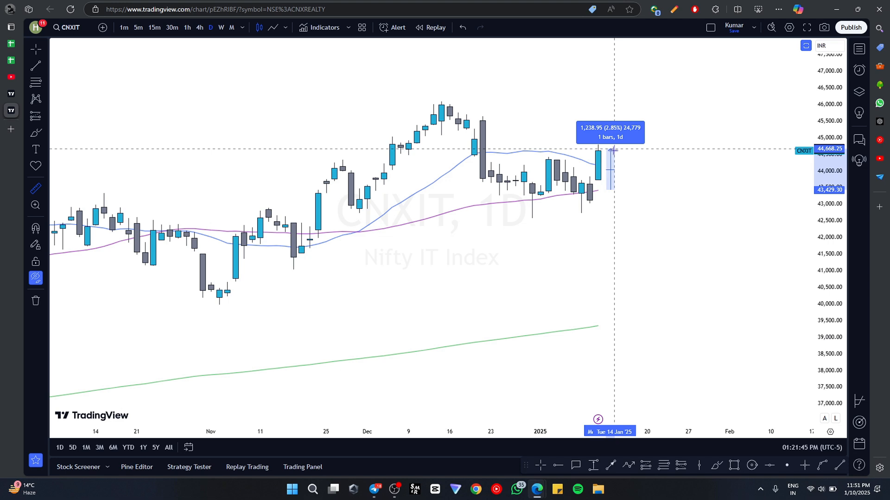
{"action": "left_click", "coordinate": [611, 151]}
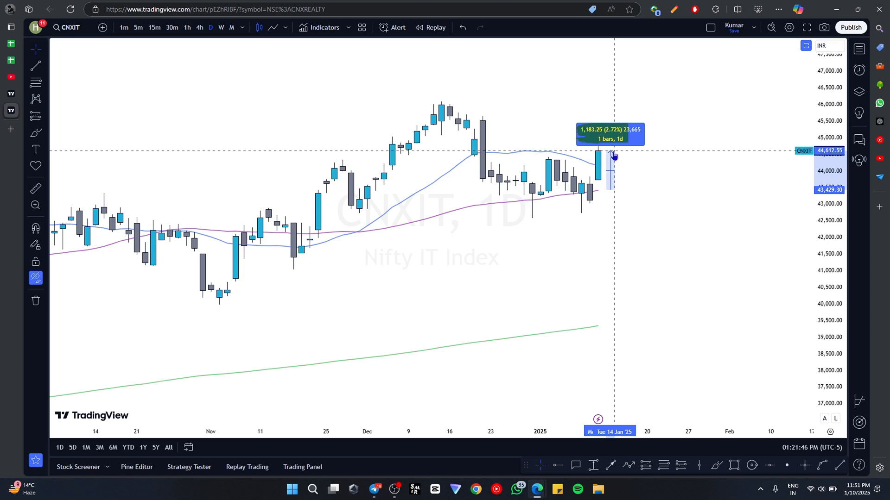
{"action": "left_click", "coordinate": [598, 328], "text": "shift"}
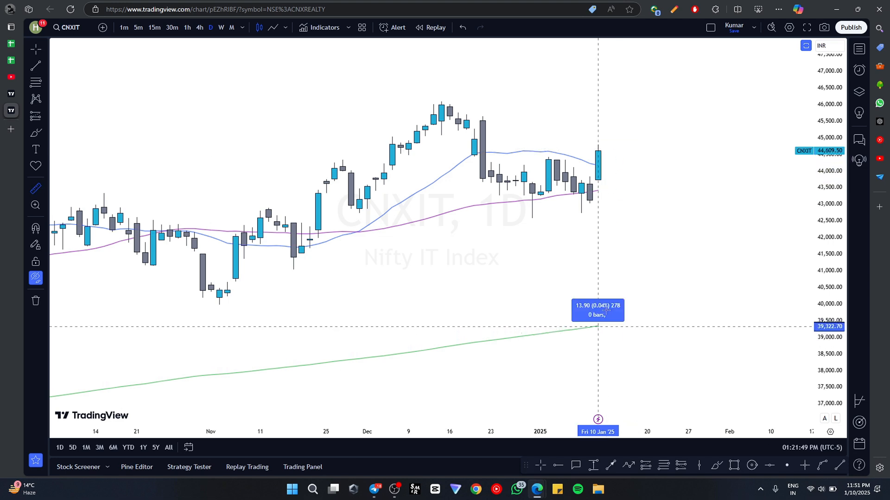
{"action": "left_click", "coordinate": [623, 150]}
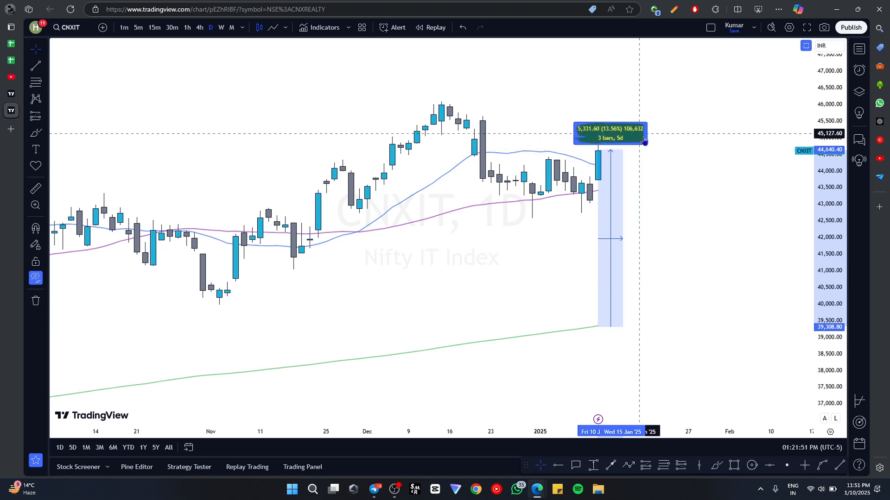
{"action": "left_click", "coordinate": [639, 199]}
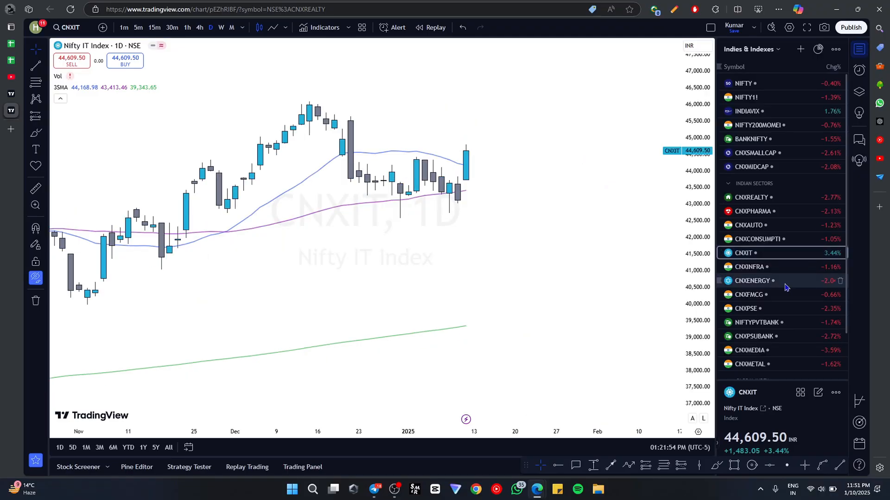
Load the Nifty Infrastructure Index (CNXINFRA) from the watchlist and fit its recent candles and SMA lines in the chart.
{"action": "left_click", "coordinate": [771, 271]}
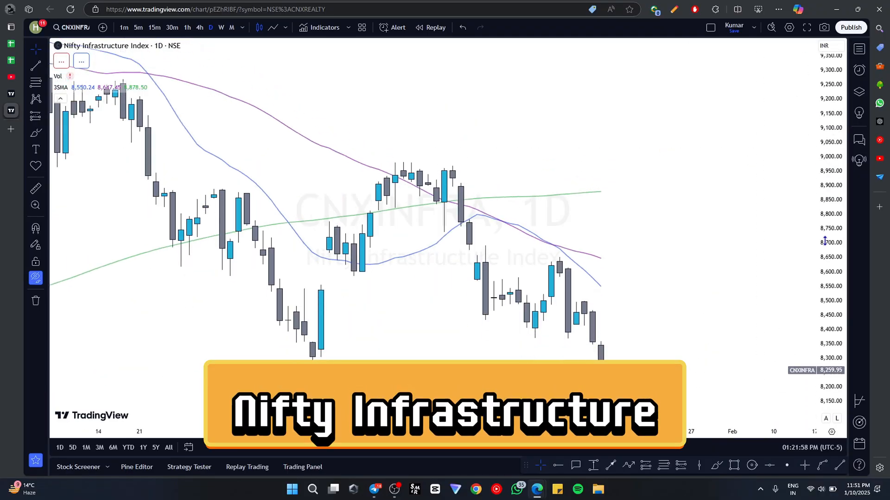
{"action": "left_click_drag", "start_coordinate": [825, 241], "coordinate": [825, 305]}
{"action": "left_click_drag", "start_coordinate": [685, 296], "coordinate": [694, 204]}
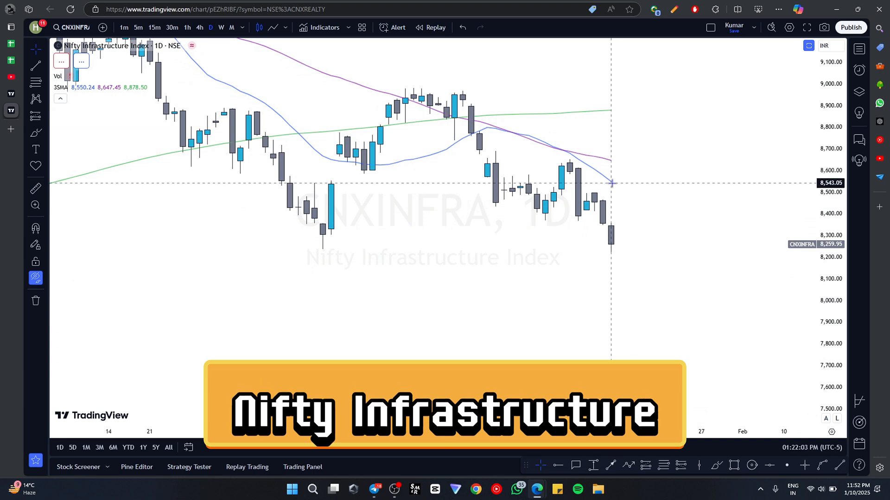
Measure the percentage distance from the 20, 50 and 200 SMA lines to the current price on the Nifty Infrastructure chart.
{"action": "left_click", "coordinate": [612, 183], "text": "shift"}
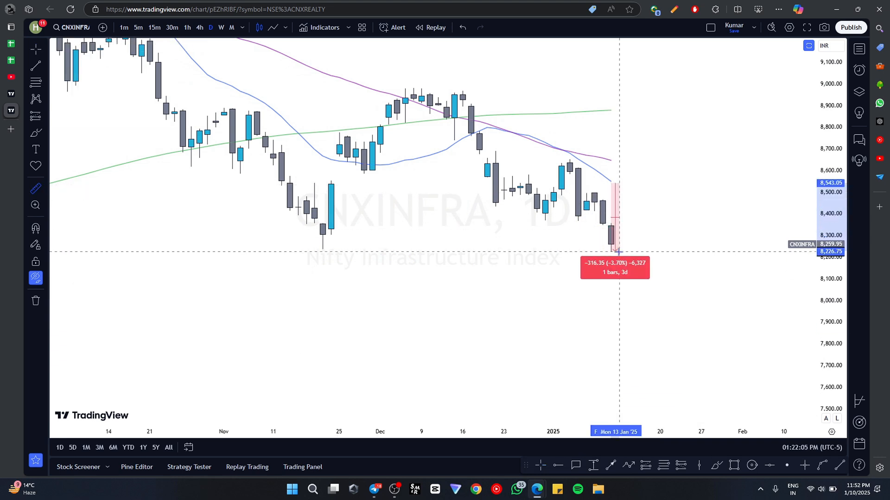
{"action": "left_click", "coordinate": [620, 243]}
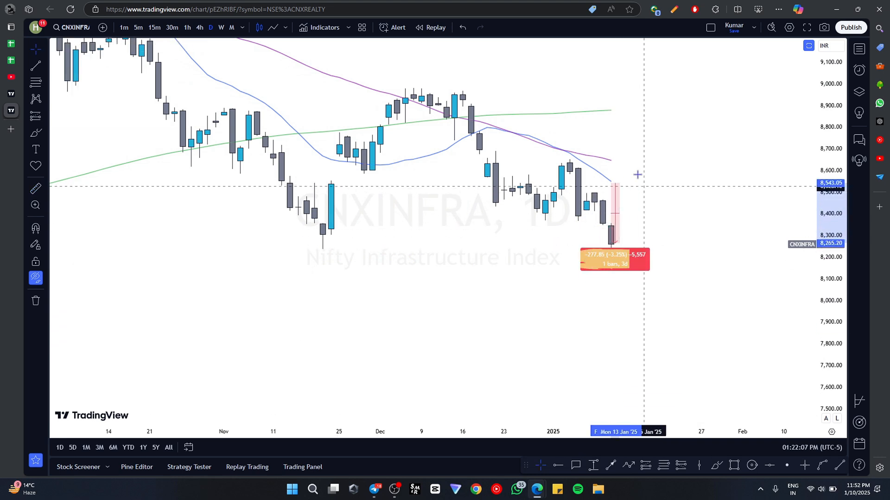
{"action": "left_click", "coordinate": [615, 160], "text": "shift"}
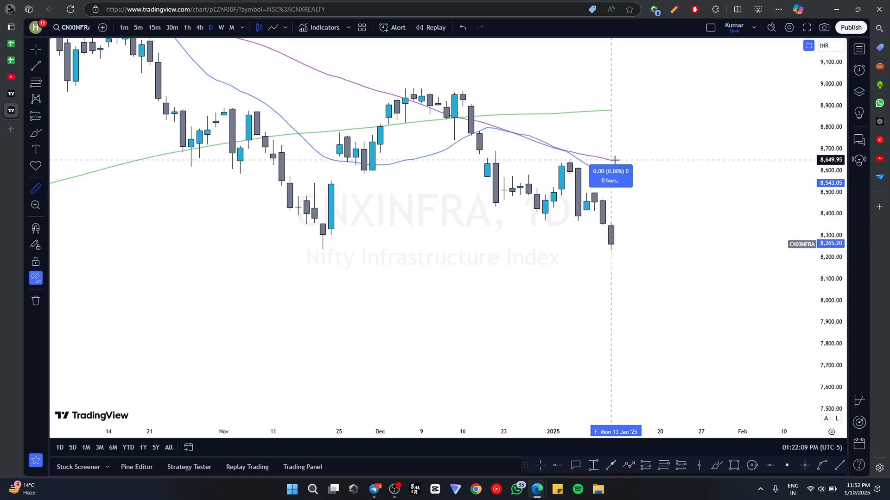
{"action": "left_click", "coordinate": [627, 245]}
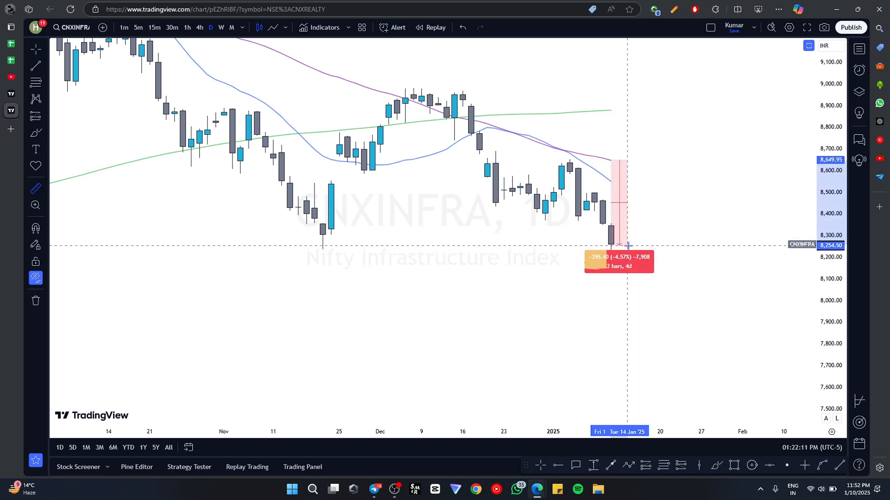
{"action": "left_click", "coordinate": [622, 108], "text": "shift"}
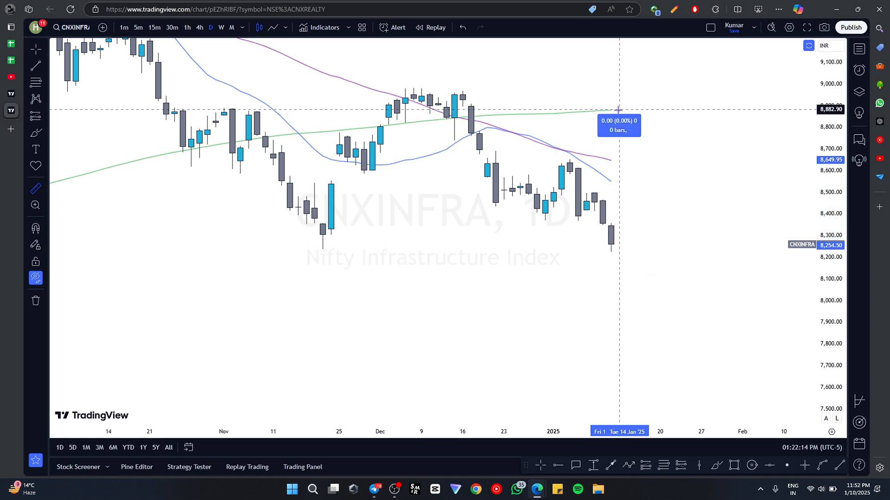
{"action": "left_click", "coordinate": [635, 245]}
Examine the recent months of the Nifty Infrastructure chart to see how price moves relative to the SMA lines.
{"action": "left_click_drag", "start_coordinate": [823, 114], "coordinate": [817, 180]}
{"action": "left_click_drag", "start_coordinate": [726, 186], "coordinate": [717, 272]}
{"action": "left_click", "coordinate": [616, 187]}
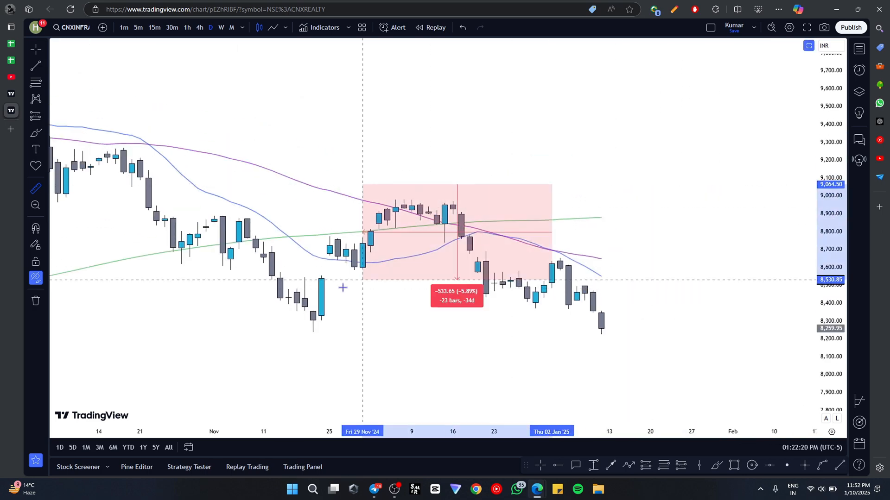
{"action": "scroll", "coordinate": [681, 264], "scroll_direction": "down", "scroll_amount": 2}
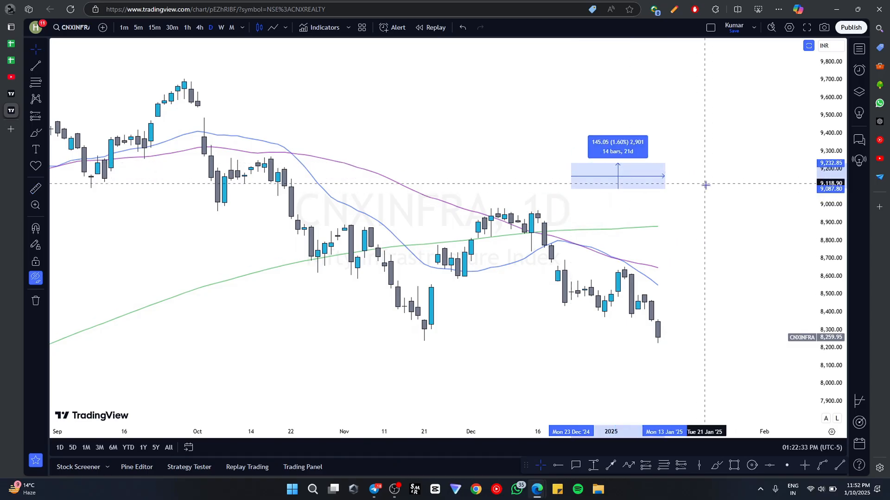
{"action": "left_click", "coordinate": [705, 182]}
{"action": "left_click_drag", "start_coordinate": [827, 116], "coordinate": [826, 135]}
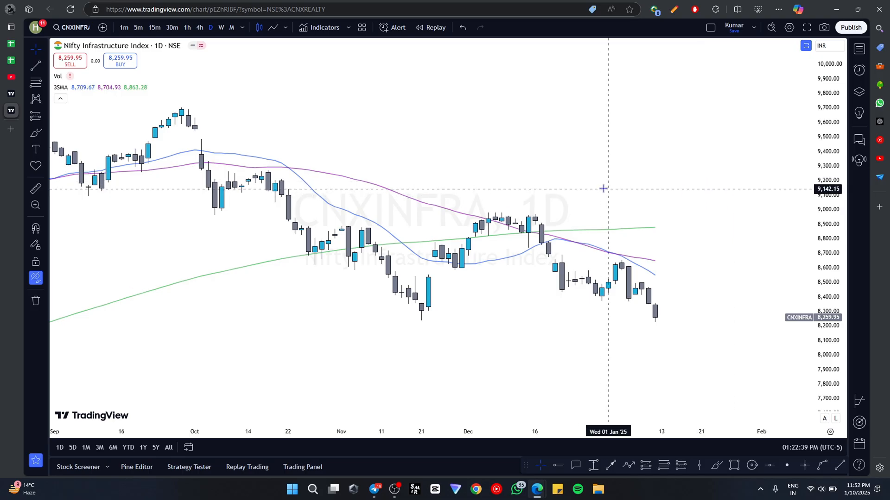
{"action": "scroll", "coordinate": [538, 188], "scroll_direction": "down", "scroll_amount": 1}
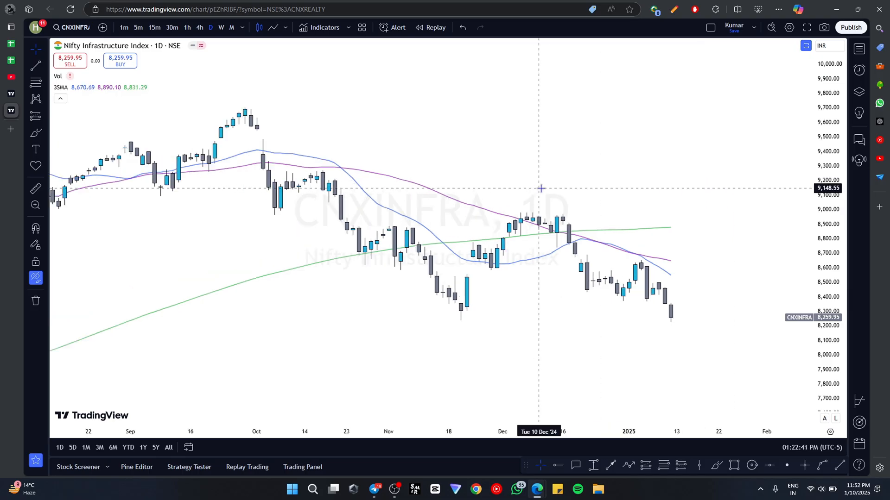
Switch to the YT Sector Analysis spreadsheet and add the headers Diff of 20 SMA, Diff of 50 SMA and Diff of 200 SMA in J1:L1.
{"action": "left_click", "coordinate": [11, 61]}
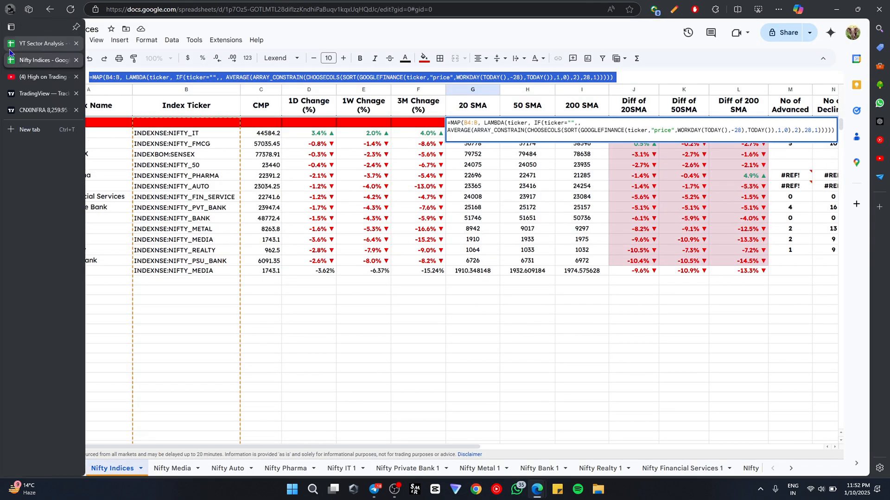
{"action": "left_click", "coordinate": [11, 43]}
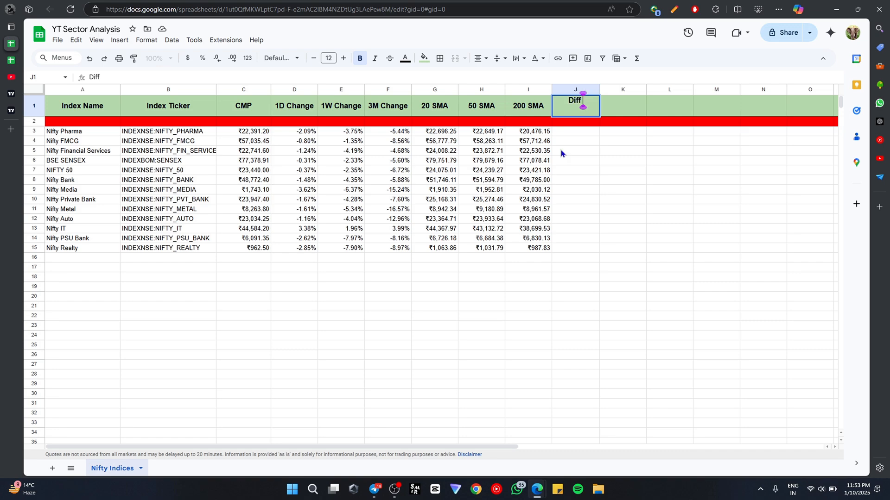
{"action": "type", "text": "SMA"}
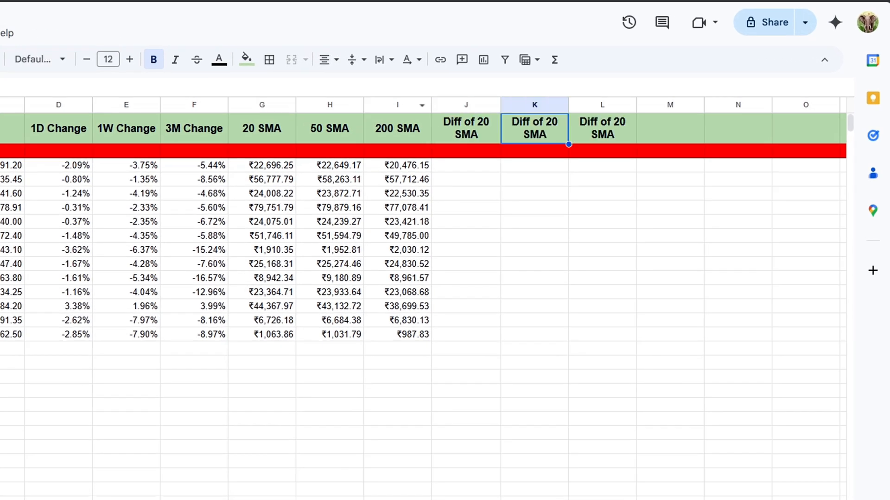
{"action": "key", "text": "F2"}
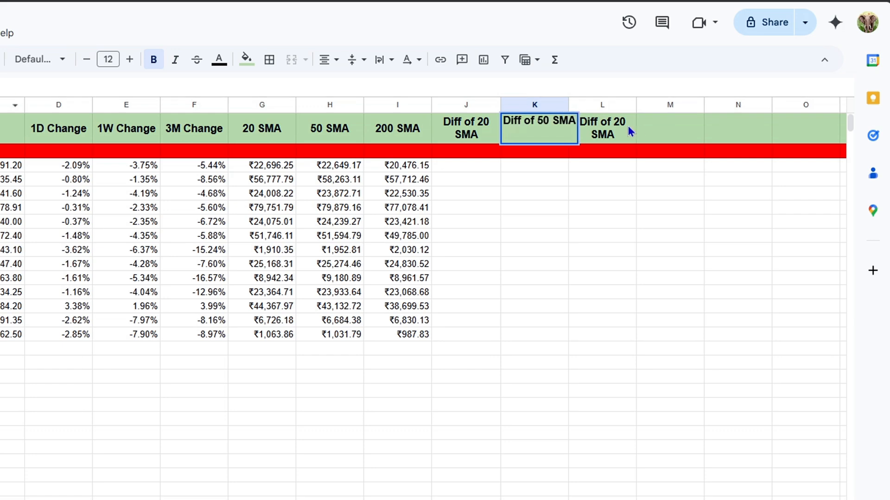
{"action": "key", "text": "Tab"}
{"action": "key", "text": "F2"}
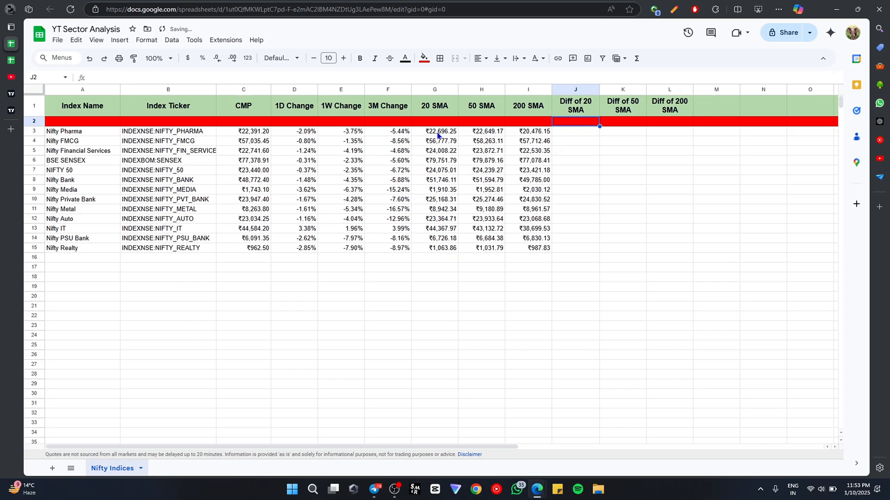
Copy the 20 SMA difference formula from J4 of the Nifty Indices spreadsheet into J2 of YT Sector Analysis.
{"action": "type", "text": "="}
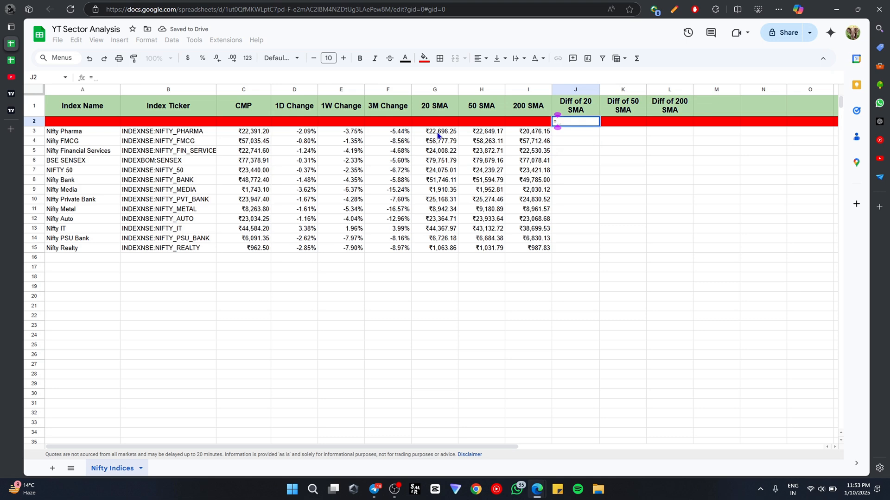
{"action": "key", "text": "Escape"}
{"action": "left_click", "coordinate": [11, 64]}
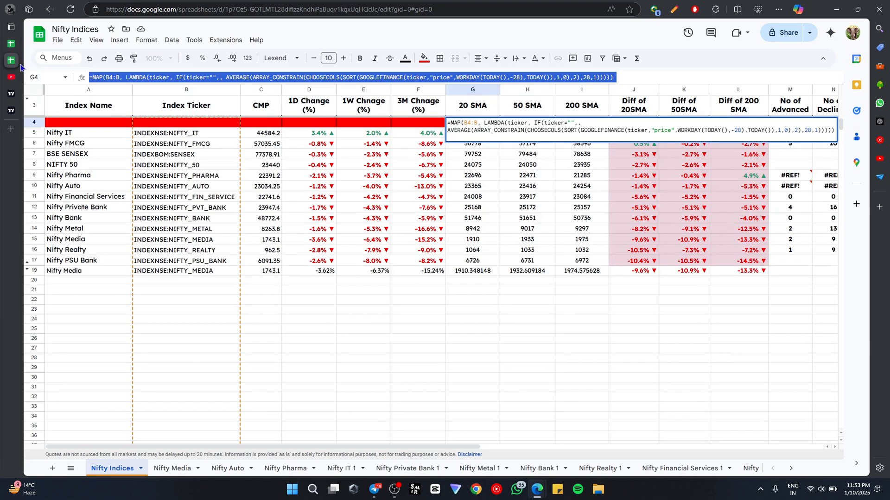
{"action": "left_click", "coordinate": [631, 282]}
{"action": "left_click", "coordinate": [646, 123]}
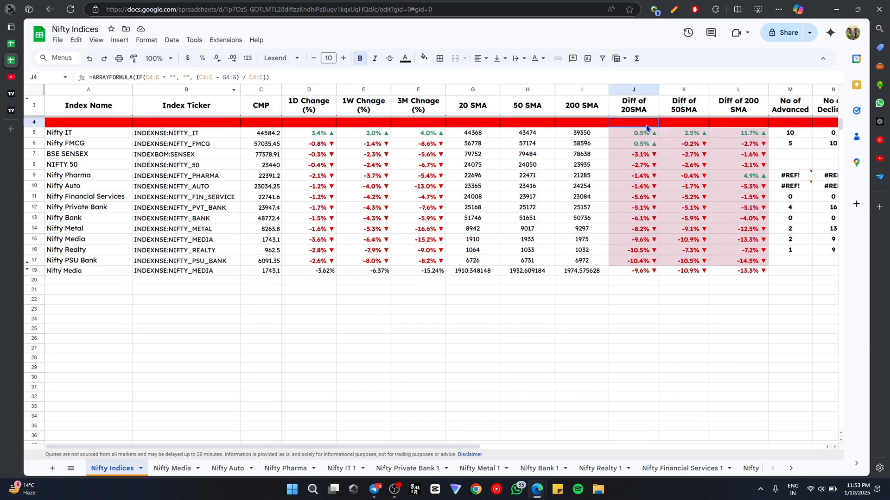
{"action": "triple_click", "coordinate": [287, 74]}
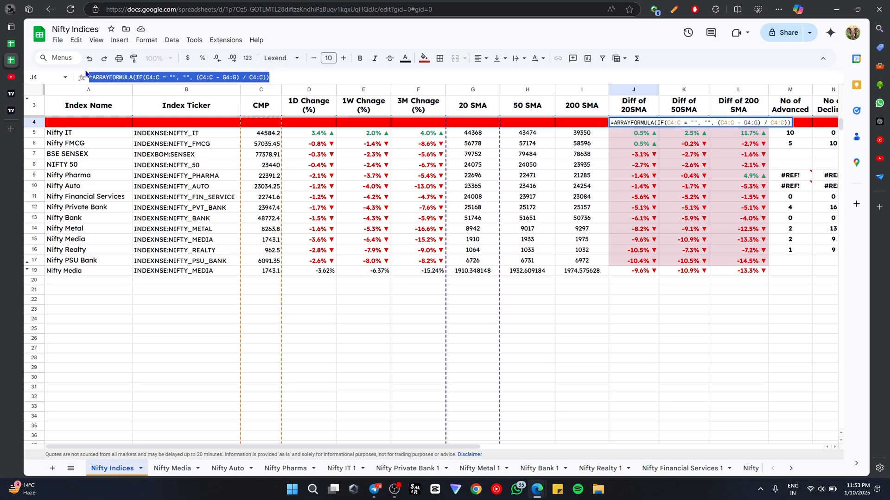
{"action": "left_click", "coordinate": [11, 44]}
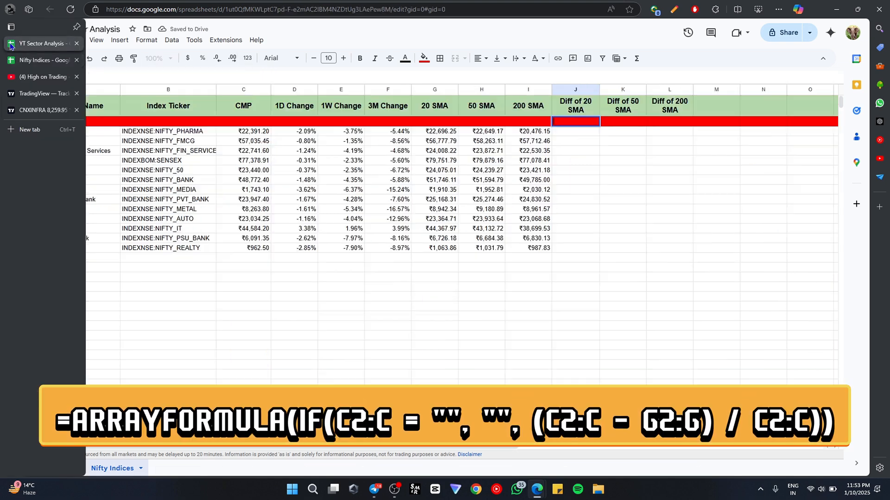
{"action": "type", "text": "=ARRAYFORMULA(IF(C2:C = \"\", \"\", (C2:C - G2:G) / C2:C))"}
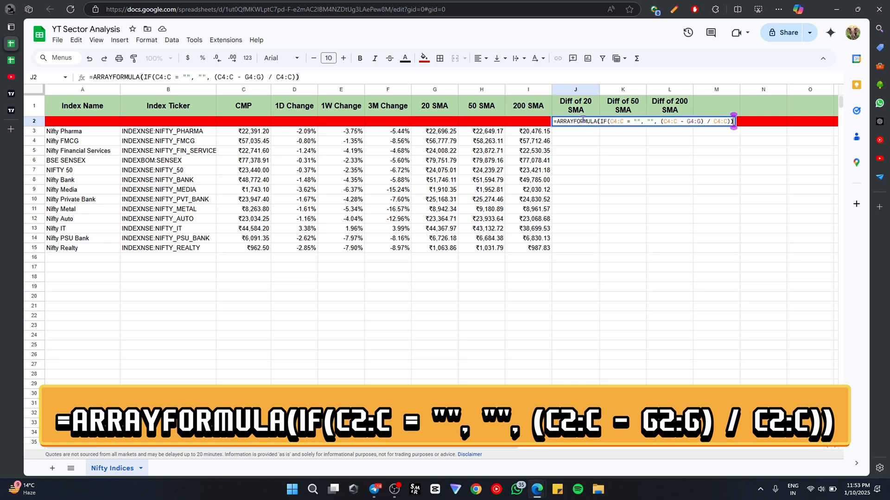
{"action": "key", "text": "Return"}
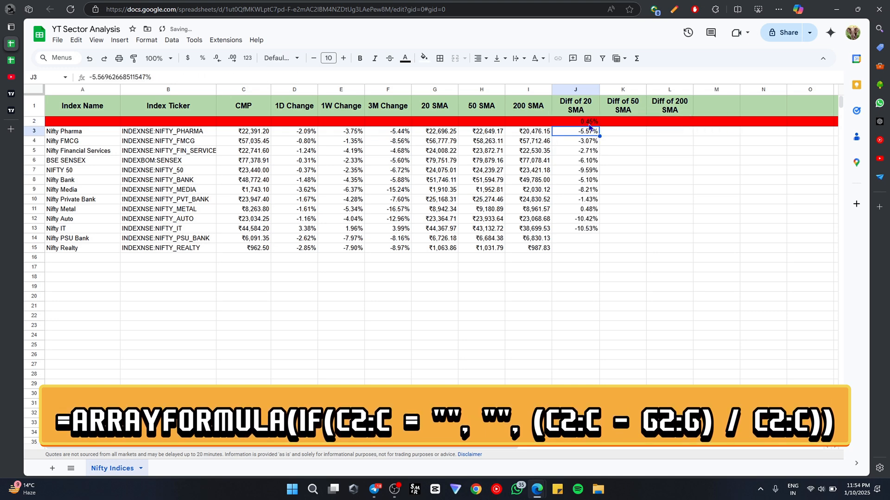
Correct the J2 formula to =ARRAYFORMULA(IF(C2:C = "", "", (C2:C - G2:G) / C2:C)) so its ranges start at row 2.
{"action": "left_click", "coordinate": [592, 122]}
{"action": "left_click", "coordinate": [152, 77]}
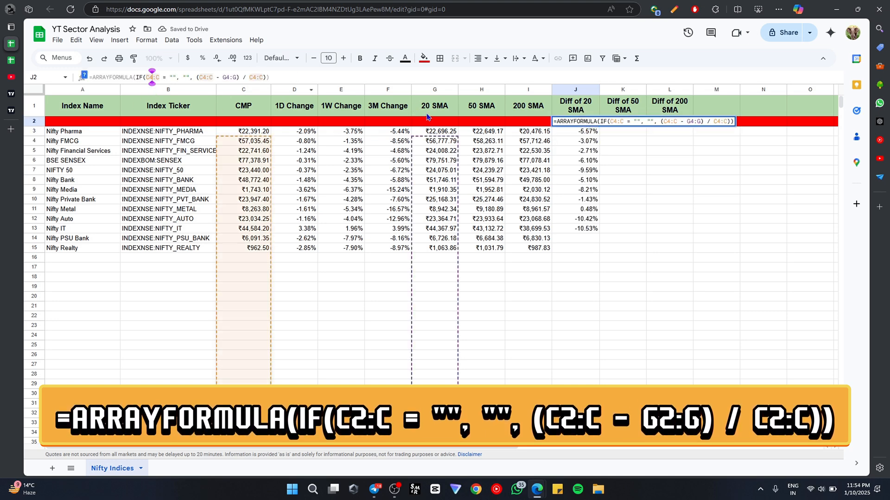
{"action": "key", "text": "BackSpace"}
{"action": "type", "text": "2"}
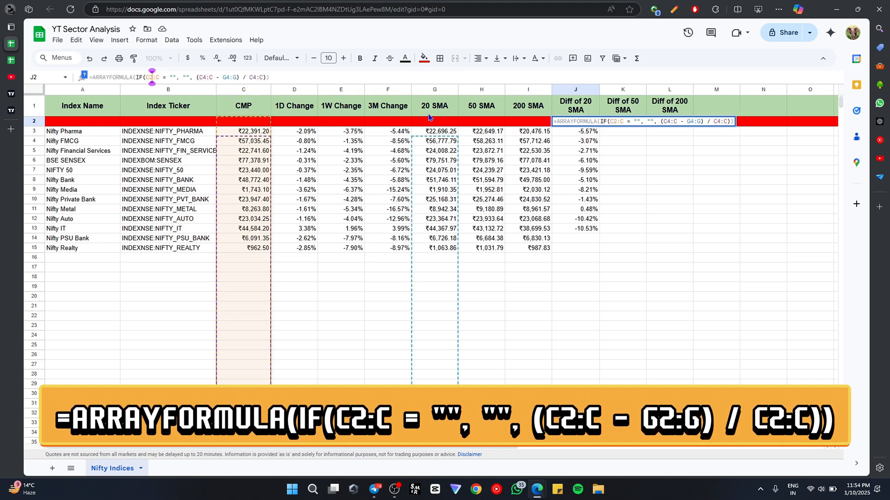
{"action": "key", "text": "Right"}
{"action": "key", "text": "Right"}
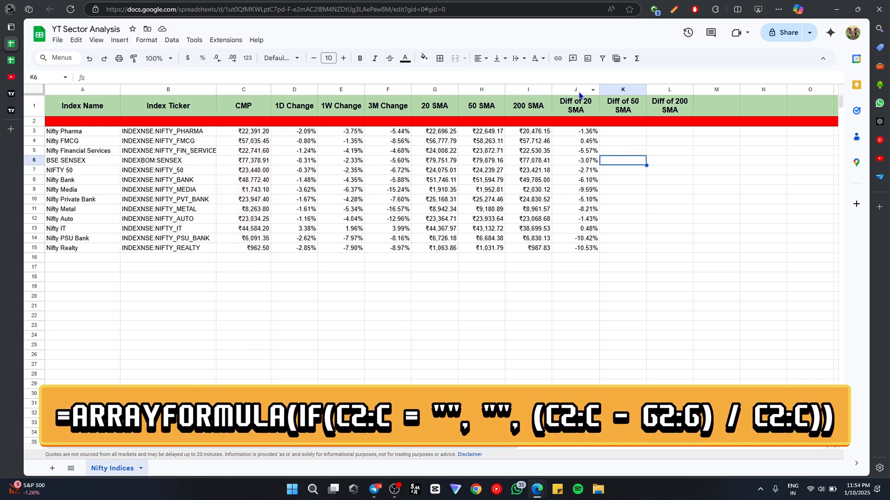
Apply the Percent number format to the Diff of 20 SMA column (J).
{"action": "left_click", "coordinate": [575, 90]}
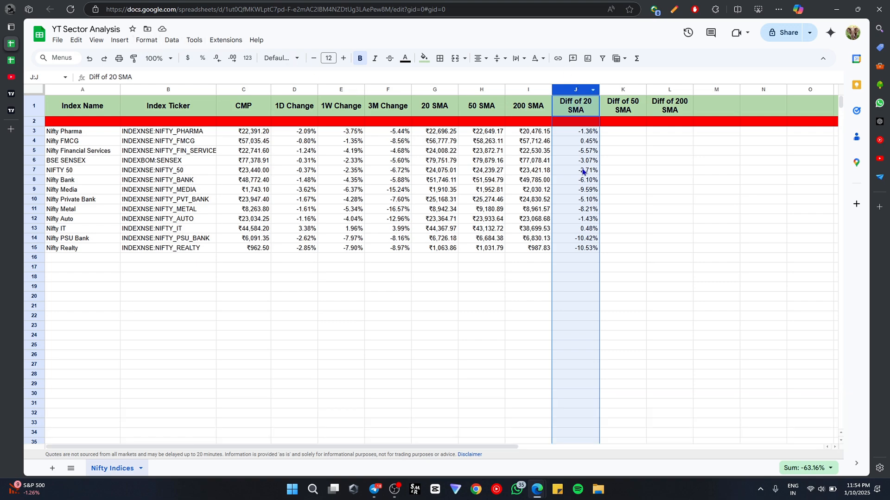
{"action": "left_click", "coordinate": [148, 41]}
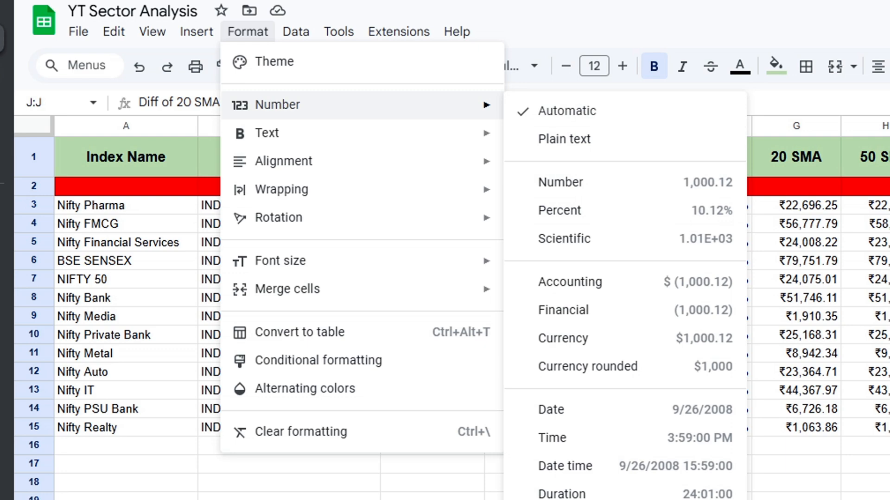
{"action": "left_click", "coordinate": [560, 210]}
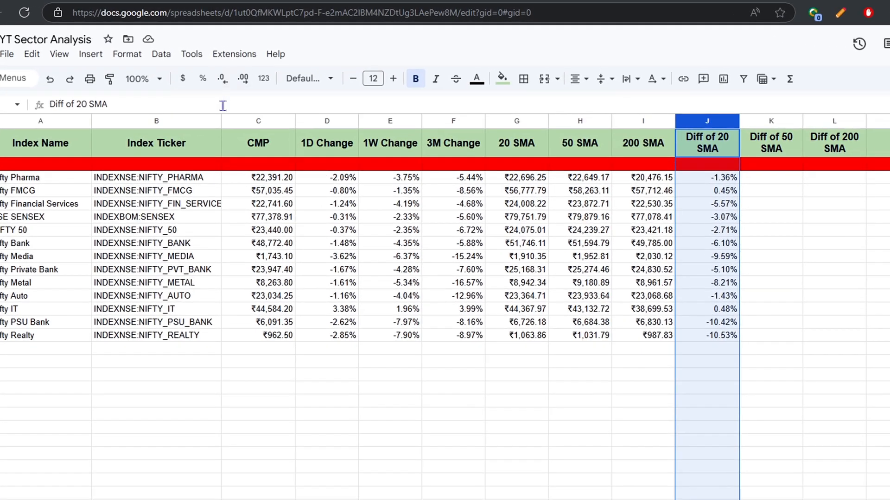
{"action": "left_click", "coordinate": [225, 83]}
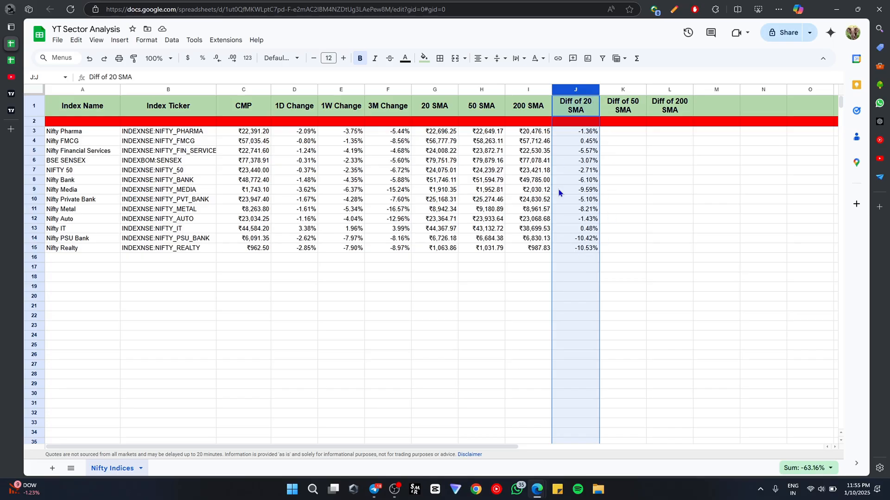
{"action": "left_click", "coordinate": [590, 123]}
{"action": "left_click", "coordinate": [585, 115]}
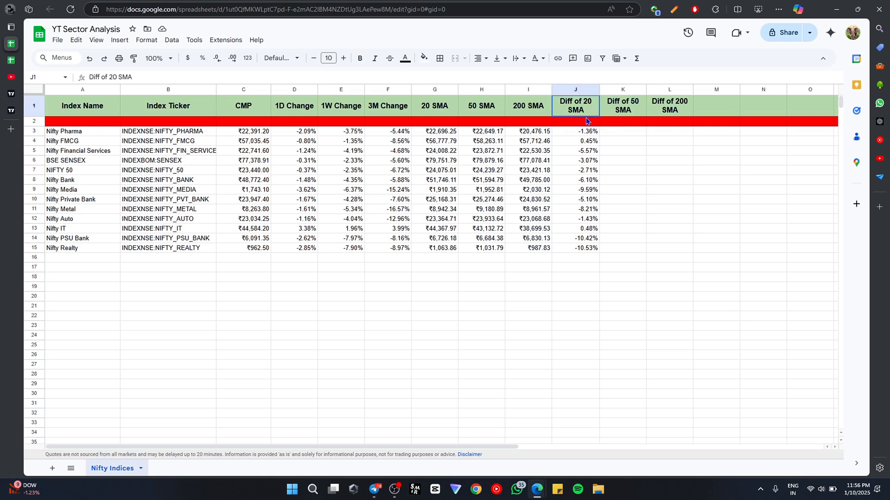
{"action": "left_click", "coordinate": [592, 124]}
{"action": "left_click", "coordinate": [574, 250]}
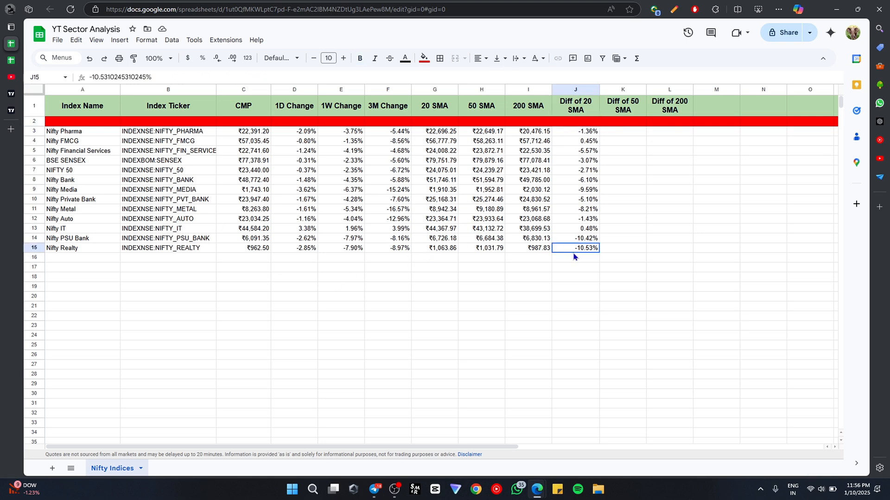
{"action": "left_click", "coordinate": [488, 122]}
Enter =ARRAYFORMULA(IF(C2:C = "", "", (C2:C - H2:H) / C2:C)) in K2 for the Diff of 50 SMA column.
{"action": "left_click", "coordinate": [625, 118]}
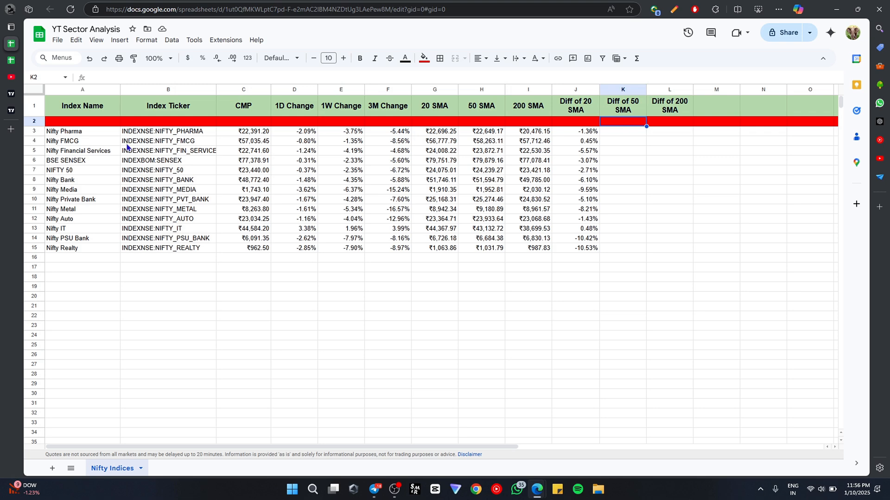
{"action": "left_click", "coordinate": [256, 77]}
{"action": "type", "text": "=ARRAYFORMULA(IF(C2:C = \"\", \"\", (C2:C - H2:H) / C2:C))"}
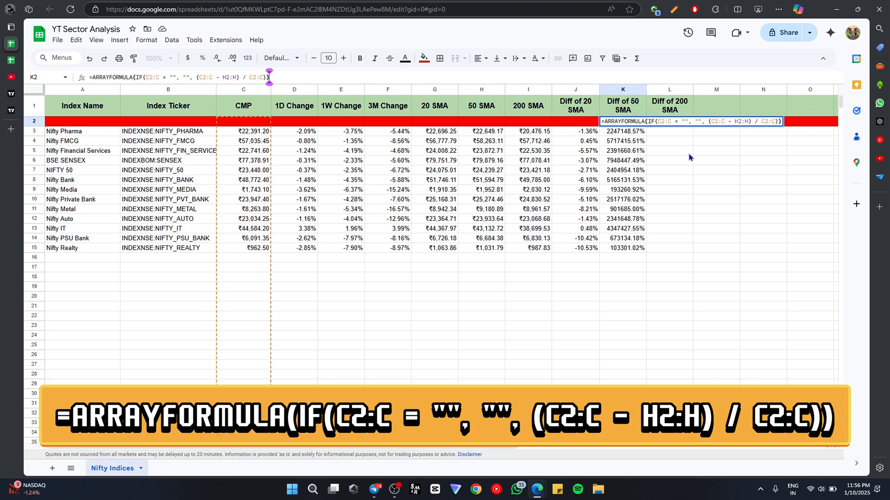
{"action": "key", "text": "Return"}
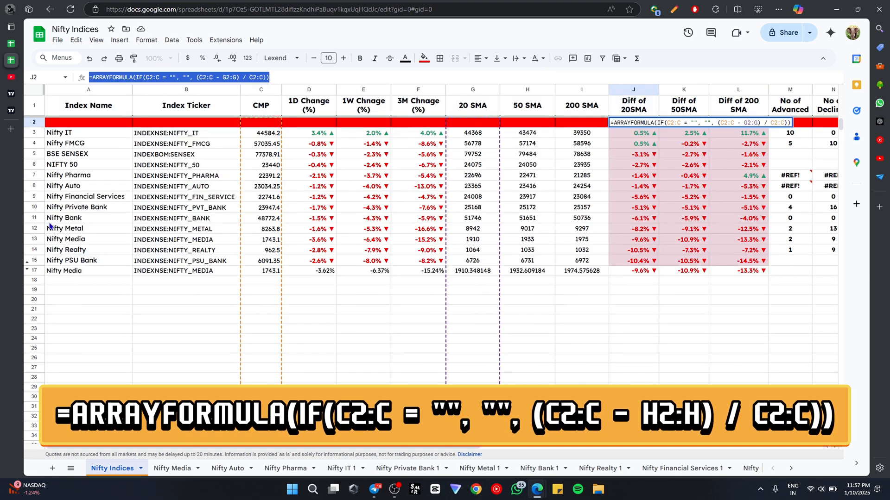
Return to YT Sector Analysis and fill the Diff of 200 SMA column from L2 with the difference formula copied from Nifty Indices.
{"action": "left_click", "coordinate": [11, 43]}
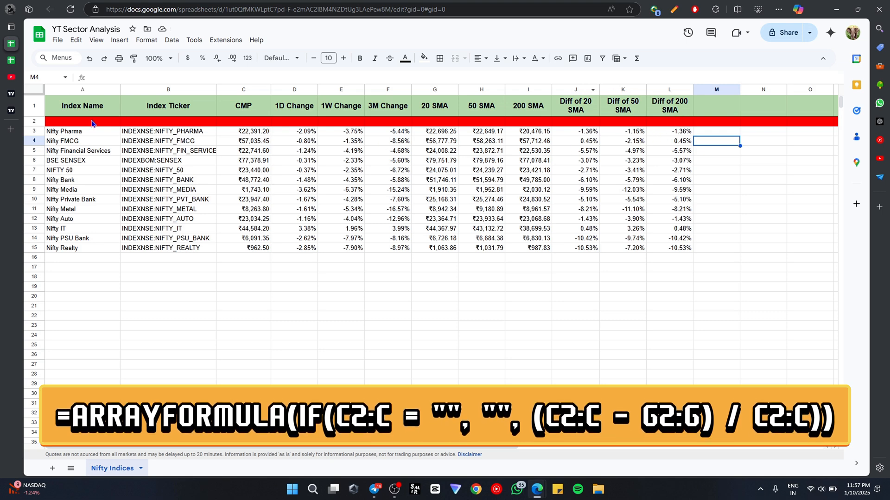
{"action": "right_click", "coordinate": [39, 124]}
{"action": "left_click", "coordinate": [631, 124]}
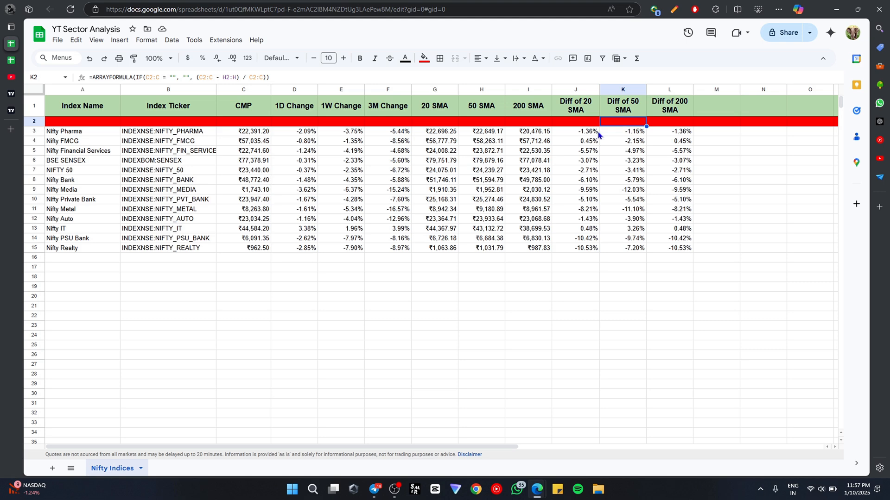
Hide row 2, which holds the array formulas, in the YT Sector Analysis sheet.
{"action": "right_click", "coordinate": [31, 122]}
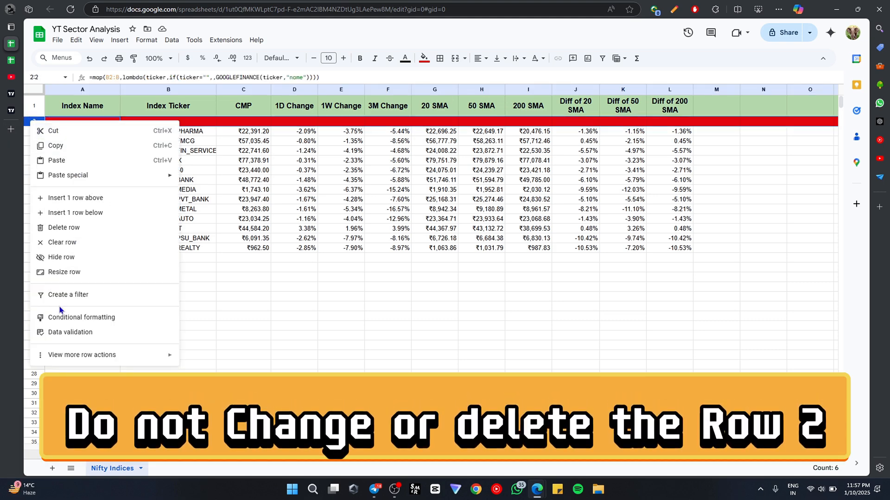
{"action": "left_click", "coordinate": [91, 258]}
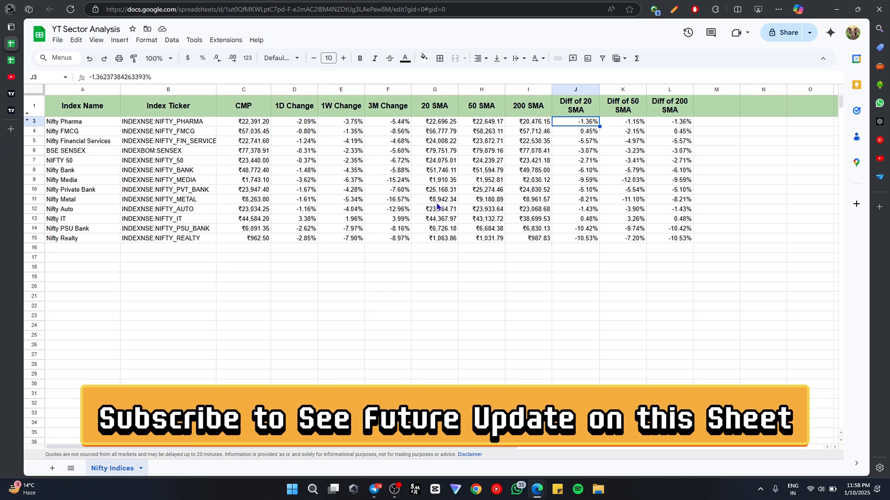
{"action": "left_click", "coordinate": [678, 260]}
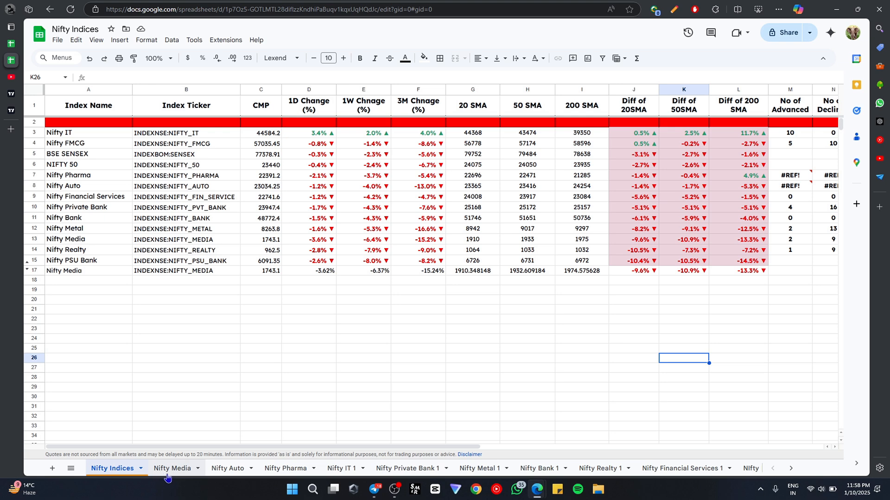
Open the Nifty Media sheet of the Nifty Indices spreadsheet and set its stock table's sort option to 3M Chnage (%).
{"action": "left_click", "coordinate": [168, 468]}
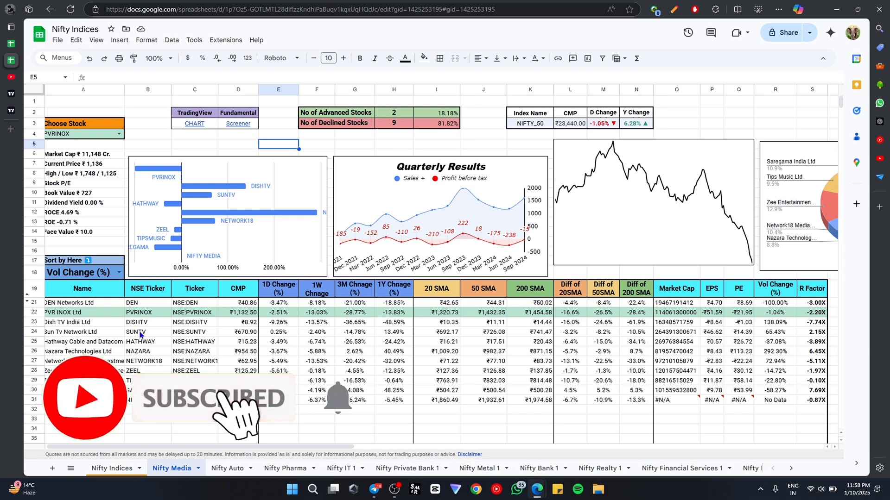
{"action": "scroll", "coordinate": [157, 357], "scroll_direction": "down", "scroll_amount": 1}
{"action": "left_click", "coordinate": [156, 363]}
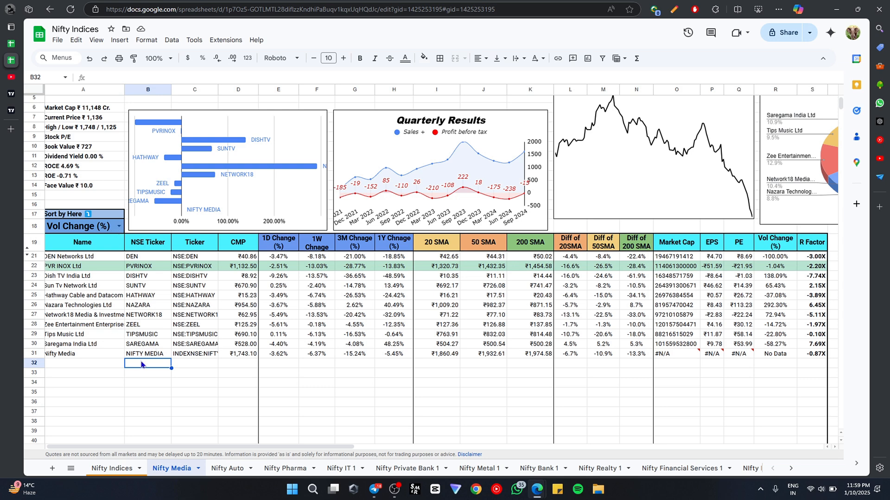
{"action": "left_click", "coordinate": [119, 227]}
{"action": "left_click", "coordinate": [68, 318]}
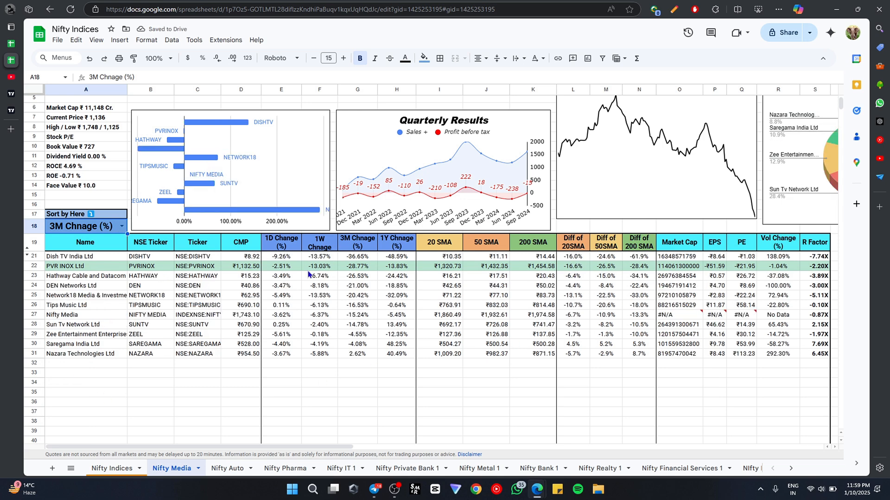
Examine the price sparkline and the TradingView and Screener link formulas on Nifty Media, and return to the Nifty Indices sheet.
{"action": "scroll", "coordinate": [657, 178], "scroll_direction": "up", "scroll_amount": 2}
{"action": "left_click", "coordinate": [657, 178]}
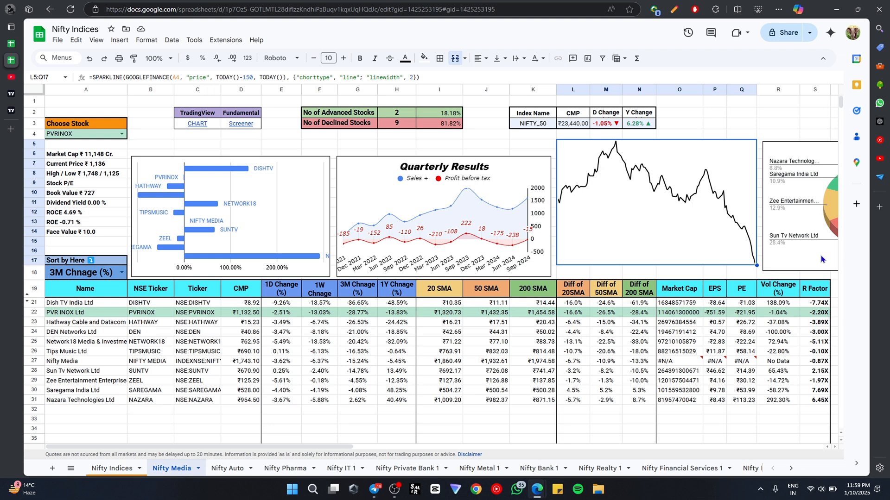
{"action": "left_click", "coordinate": [197, 134]}
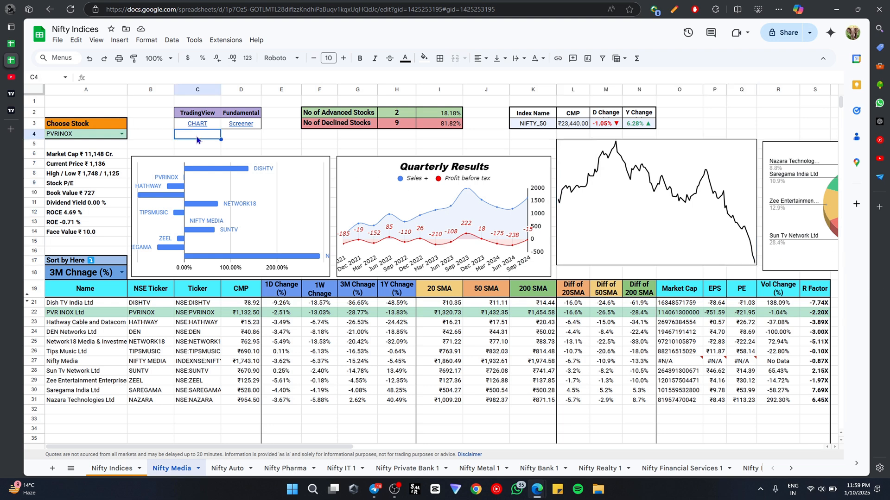
{"action": "left_click", "coordinate": [200, 125]}
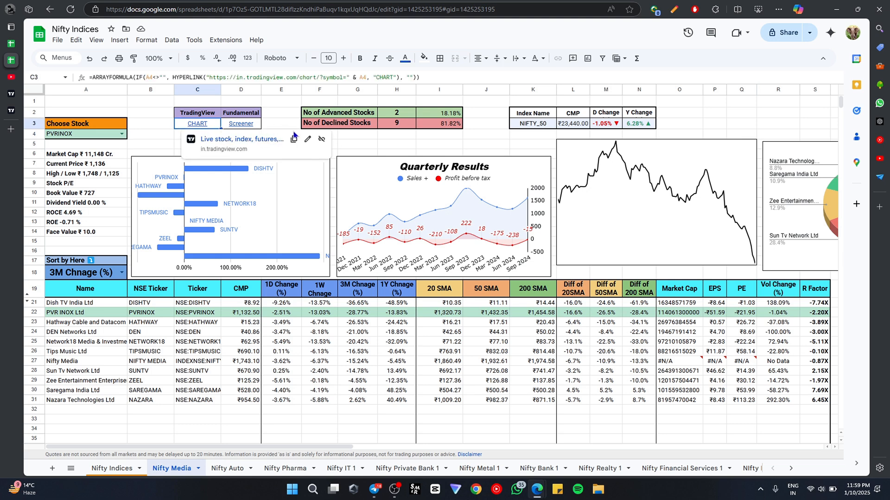
{"action": "left_click", "coordinate": [242, 126]}
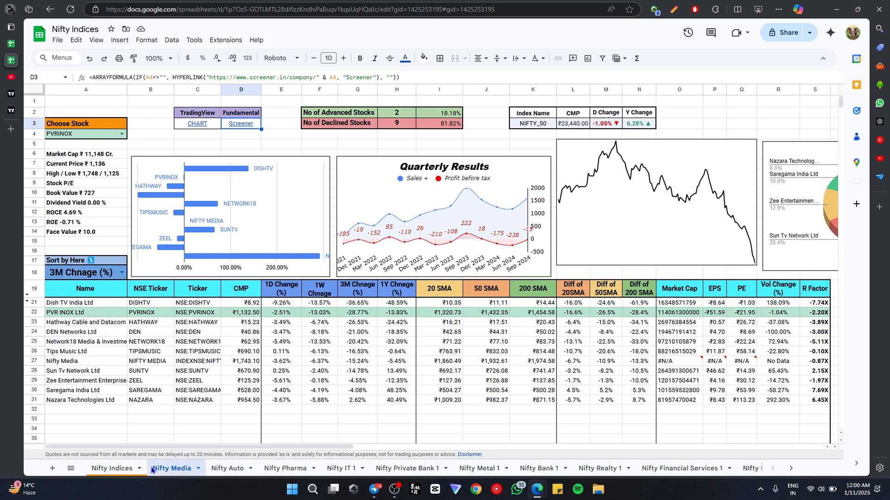
{"action": "left_click", "coordinate": [123, 469]}
{"action": "left_click_drag", "start_coordinate": [458, 446], "coordinate": [315, 445]}
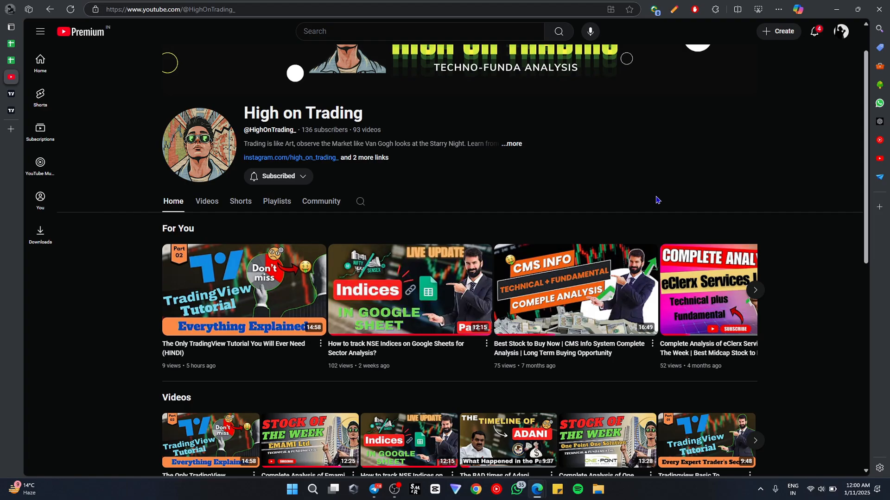
Browse the High on Trading channel's videos on YouTube and open its playlists.
{"action": "left_click", "coordinate": [206, 207]}
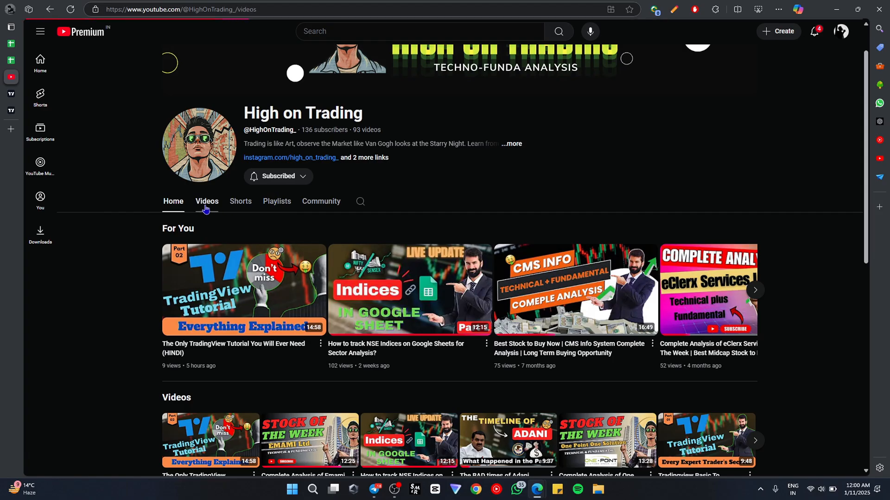
{"action": "scroll", "coordinate": [572, 222], "scroll_direction": "down", "scroll_amount": 2}
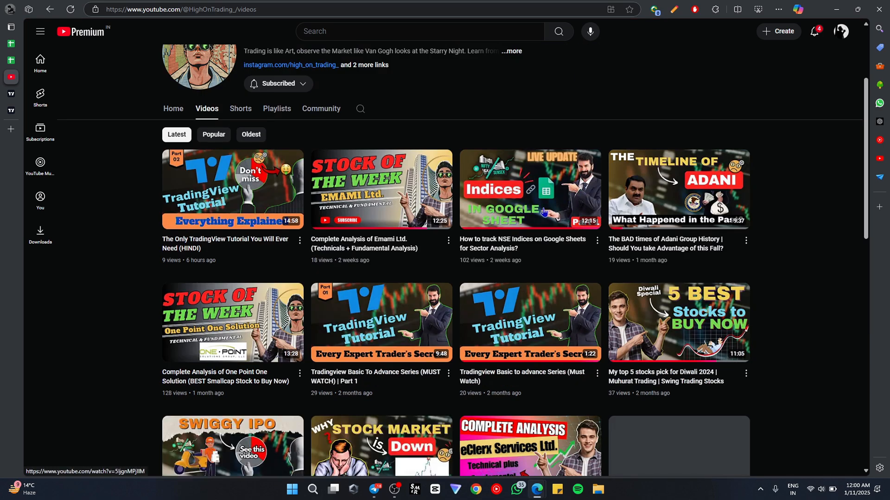
{"action": "mouse_move", "coordinate": [404, 210]}
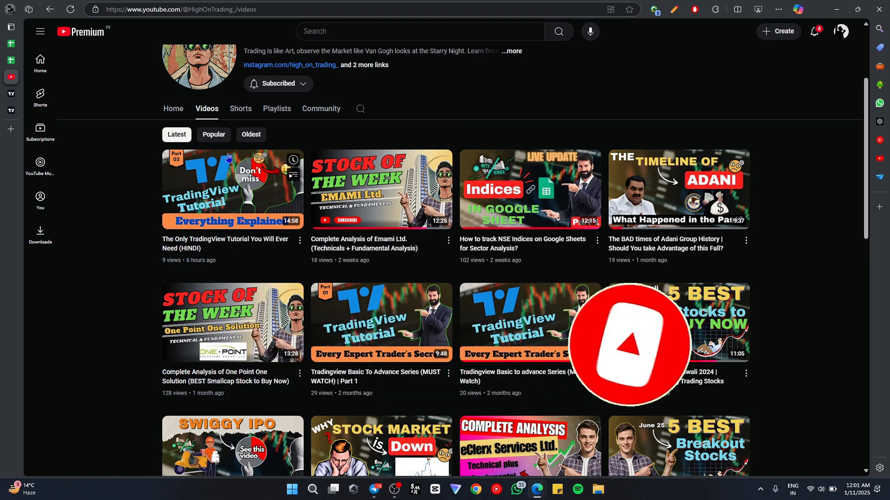
{"action": "left_click", "coordinate": [279, 112]}
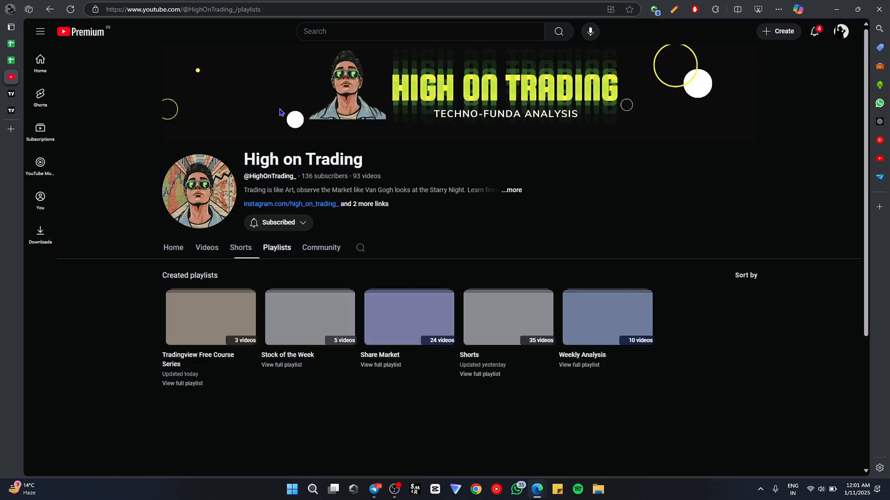